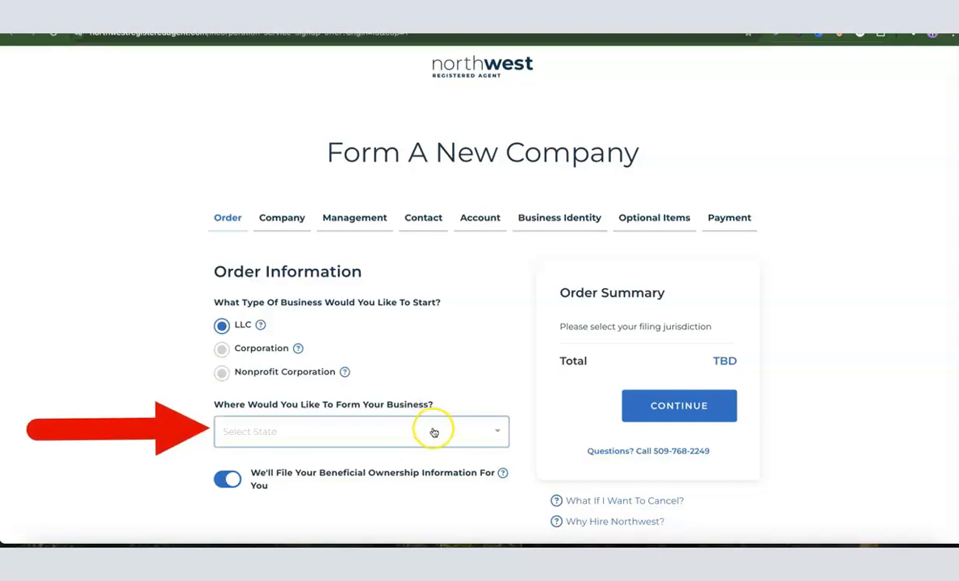
# Choose New Mexico as the state in which to form the LLC.
pyautogui.click(434, 433)
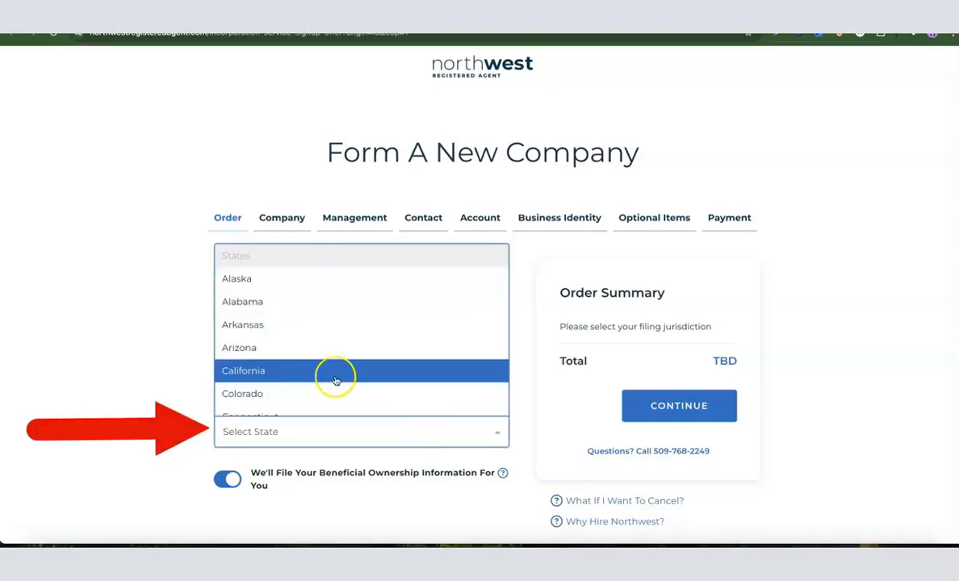
pyautogui.scroll(-8, 336, 380)
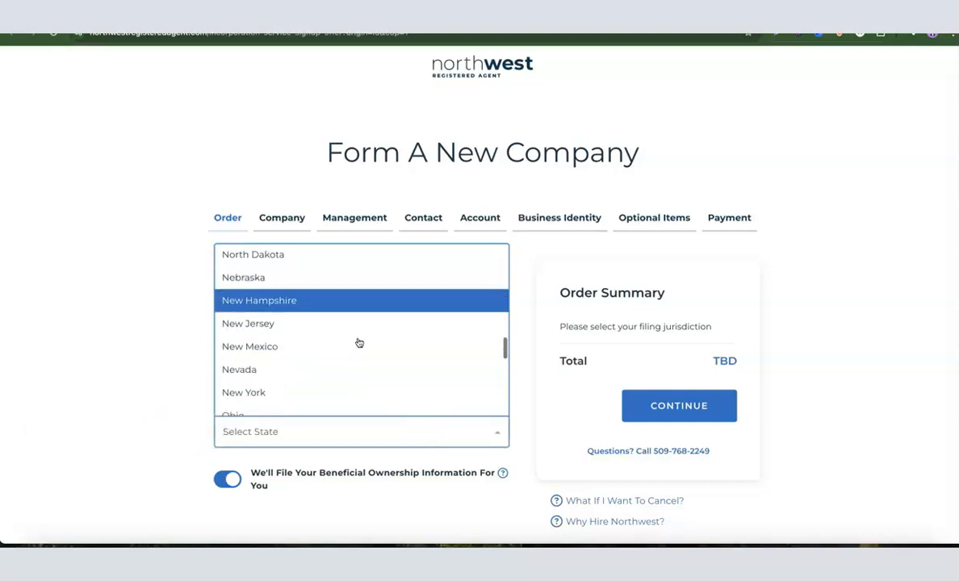
pyautogui.scroll(-1, 359, 342)
pyautogui.click(275, 294)
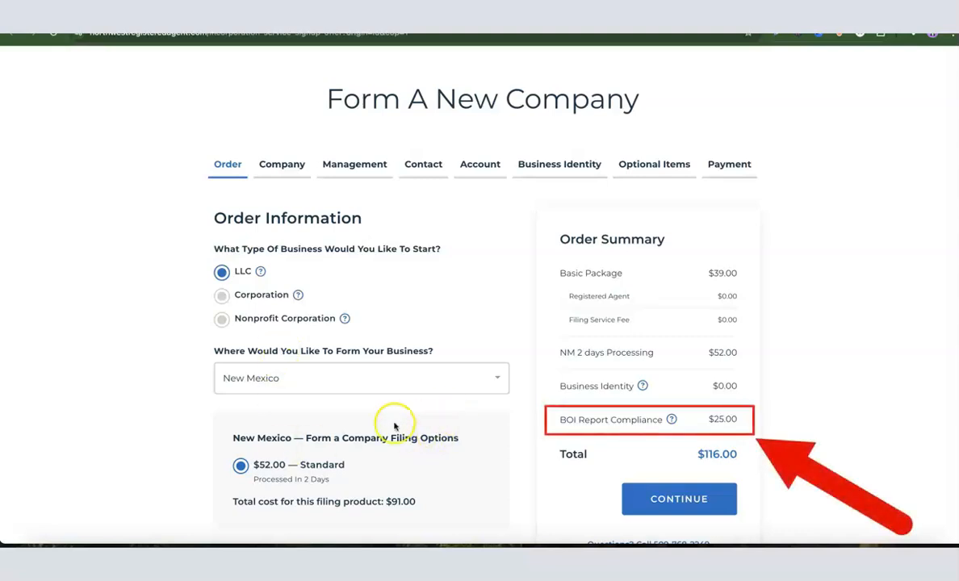
# Review the New Mexico filing options and continue to the company details.
pyautogui.click(196, 409)
pyautogui.scroll(-1, 258, 396)
pyautogui.scroll(-1, 289, 391)
pyautogui.scroll(2, 293, 386)
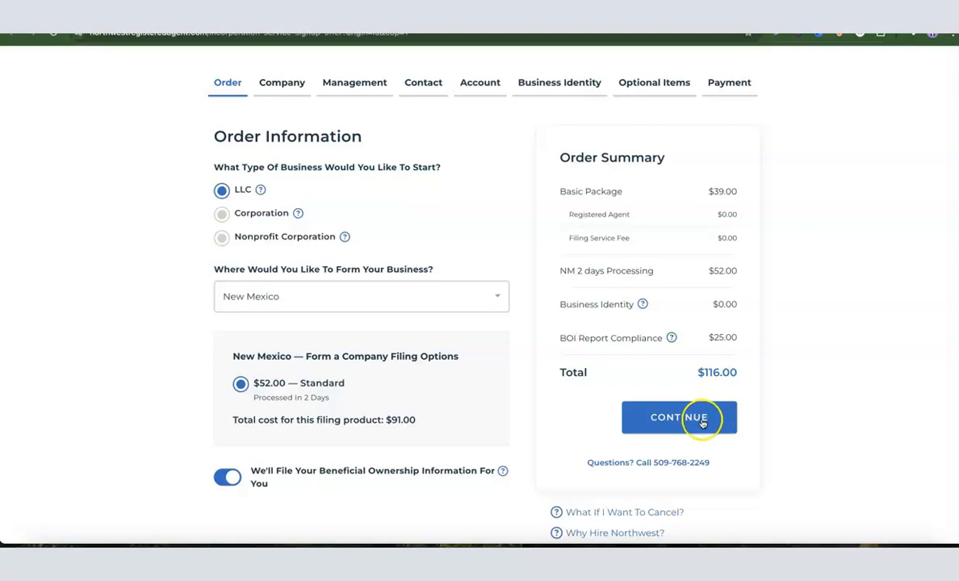
pyautogui.click(698, 415)
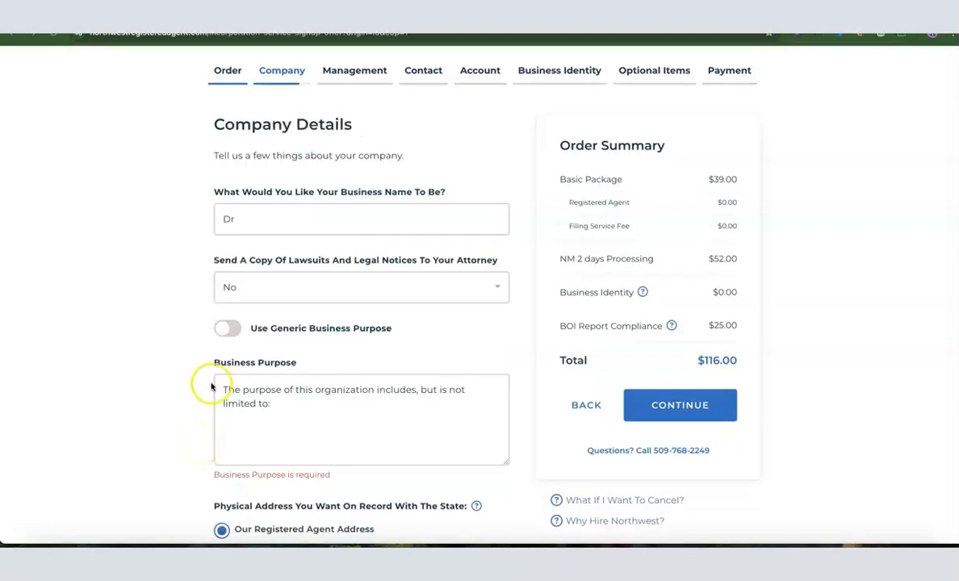
# Enter "Dropshipping Hustle" as the business name.
pyautogui.click(263, 219)
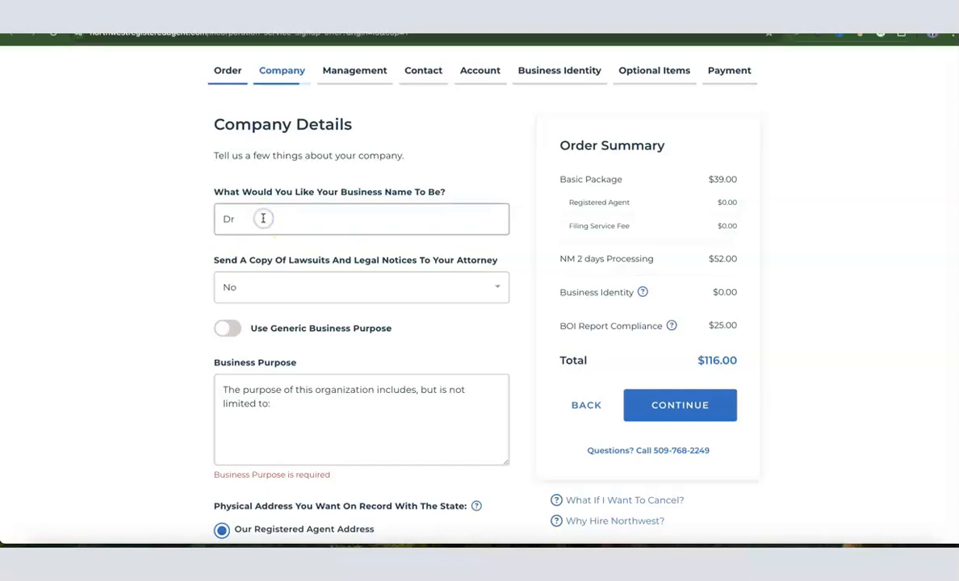
pyautogui.click(263, 220)
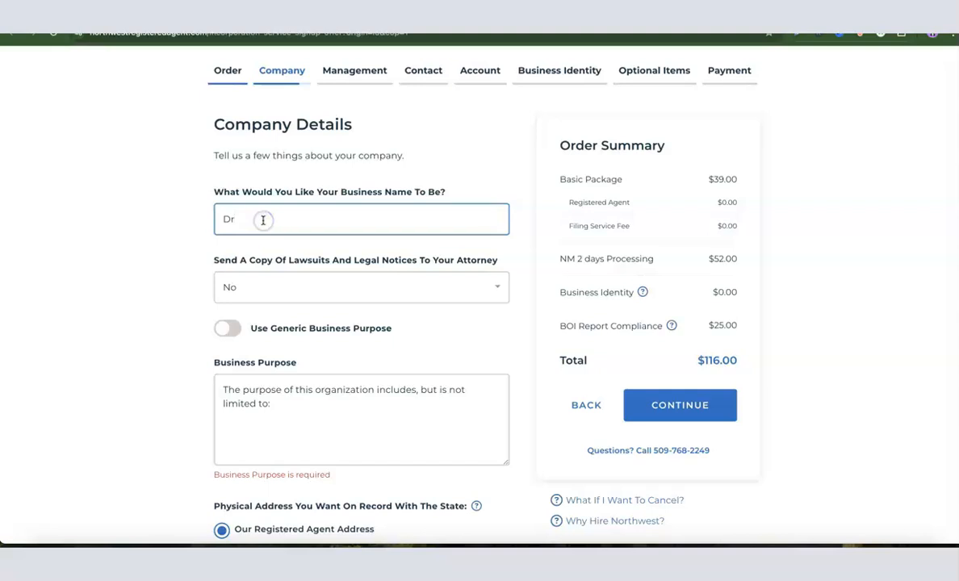
pyautogui.write('opshipping Hustle')
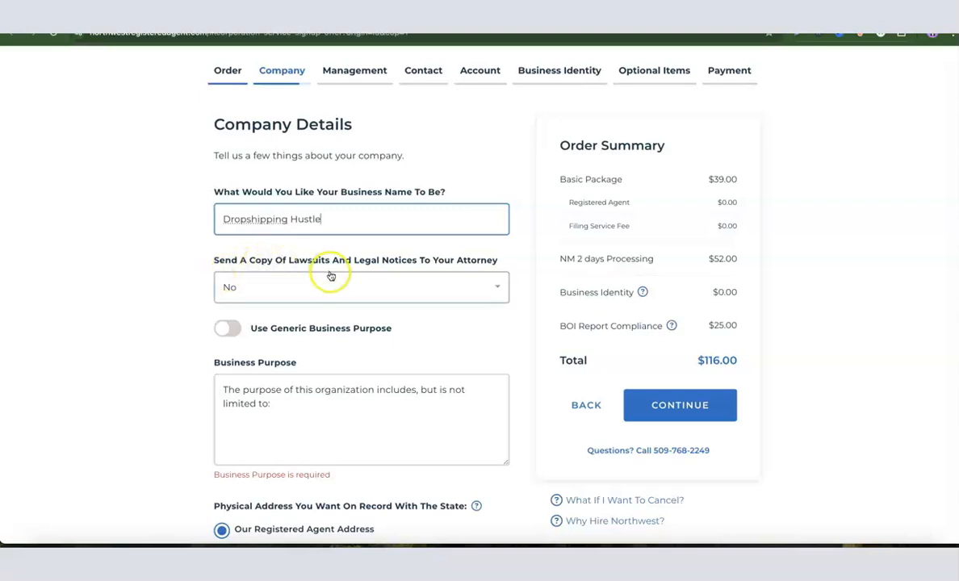
# Try the Yes option for sending copies of lawsuits and legal notices to the attorney, and return it to No.
pyautogui.click(412, 287)
pyautogui.click(268, 317)
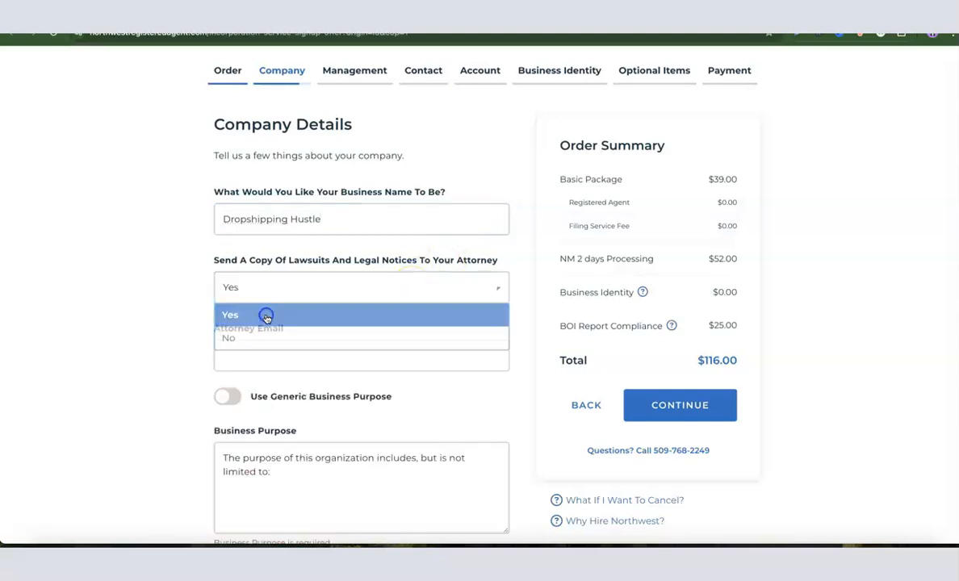
pyautogui.click(273, 358)
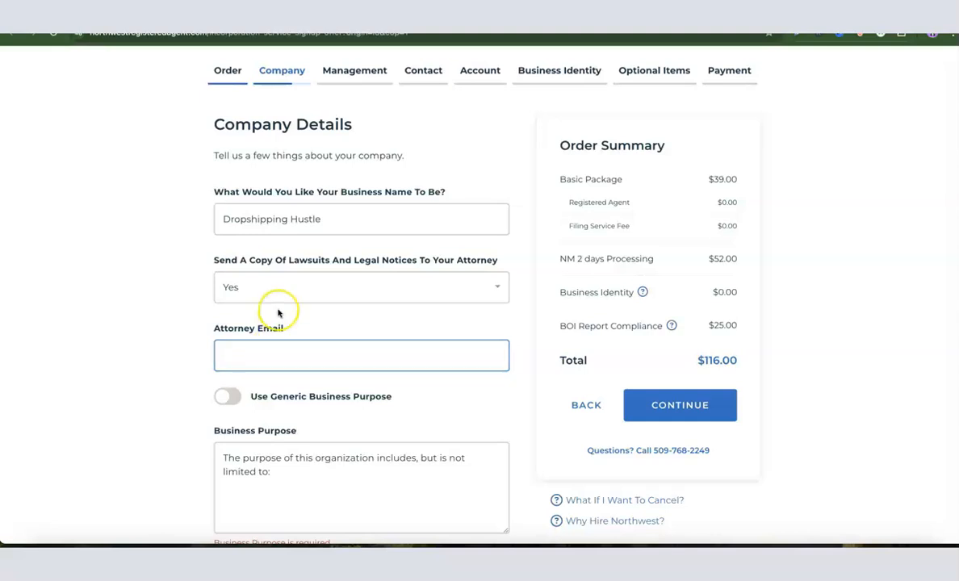
pyautogui.click(294, 281)
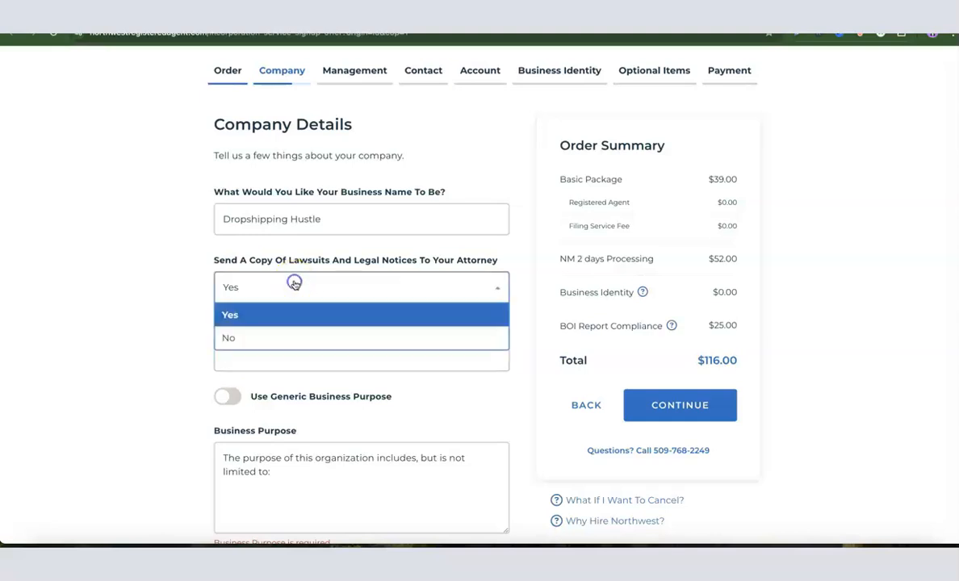
pyautogui.click(234, 339)
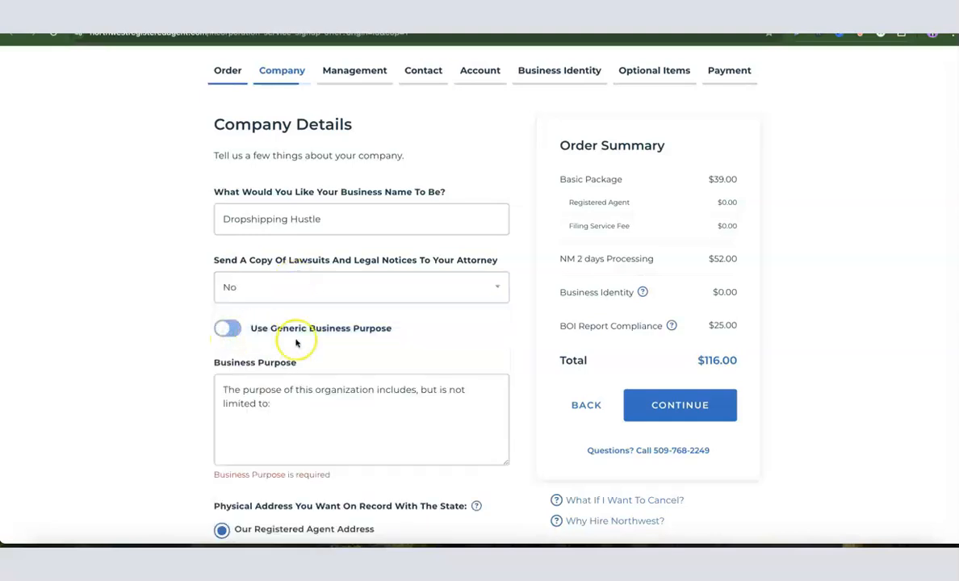
# Try the generic business purpose option and switch it back off.
pyautogui.scroll(-1, 273, 321)
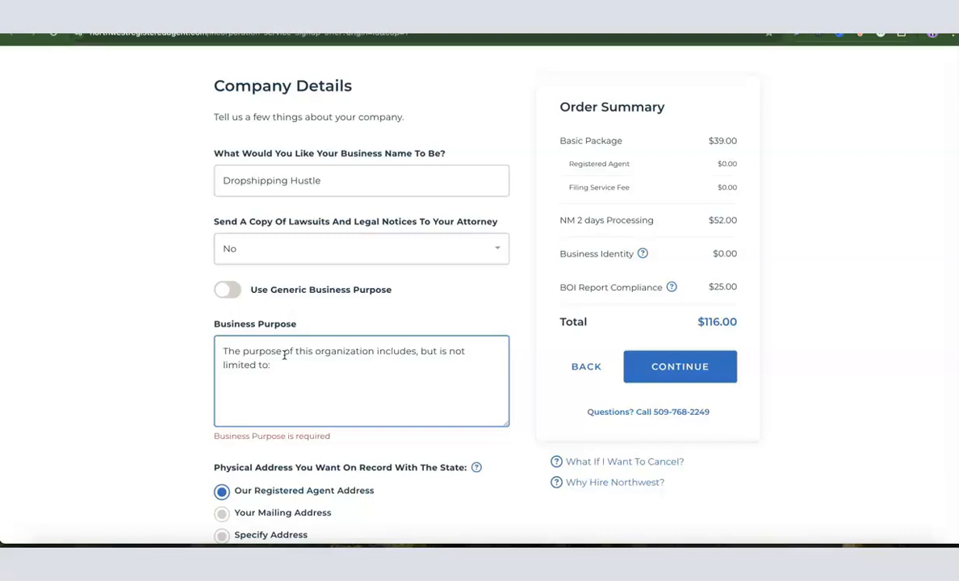
pyautogui.click(161, 353)
pyautogui.click(225, 291)
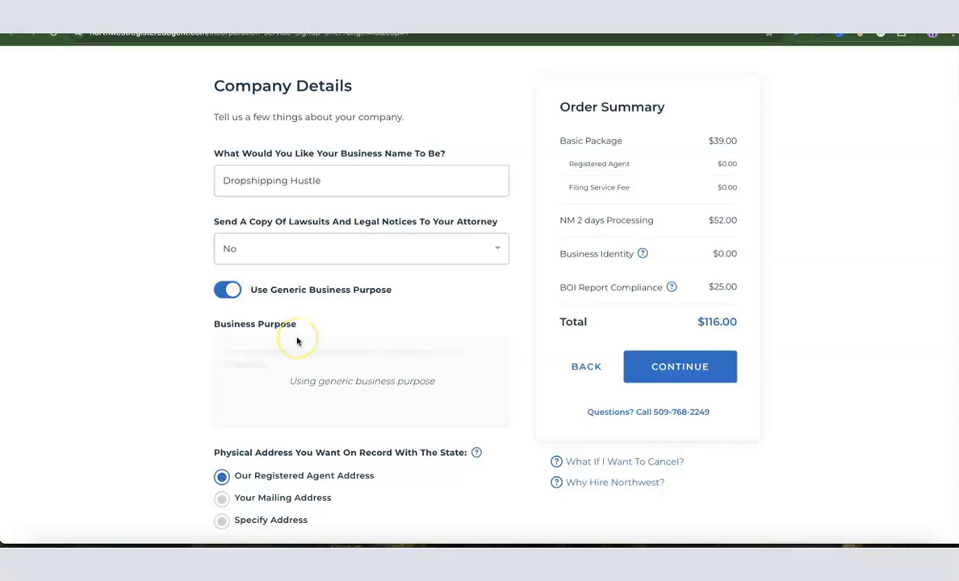
pyautogui.click(230, 290)
# Complete the business purpose statement with "ecommerce and sales of general product.".
pyautogui.click(308, 379)
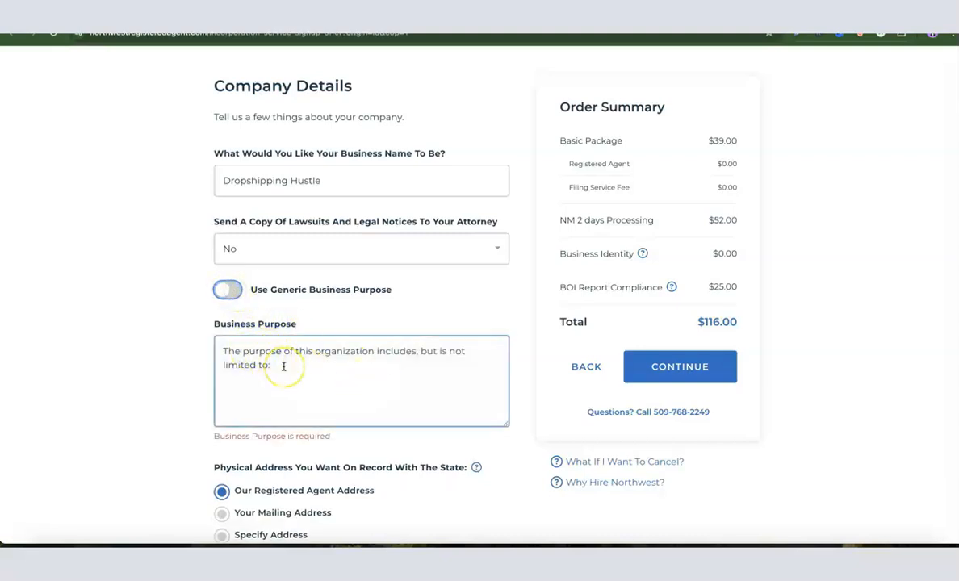
pyautogui.press('BackSpace')
pyautogui.write(':')
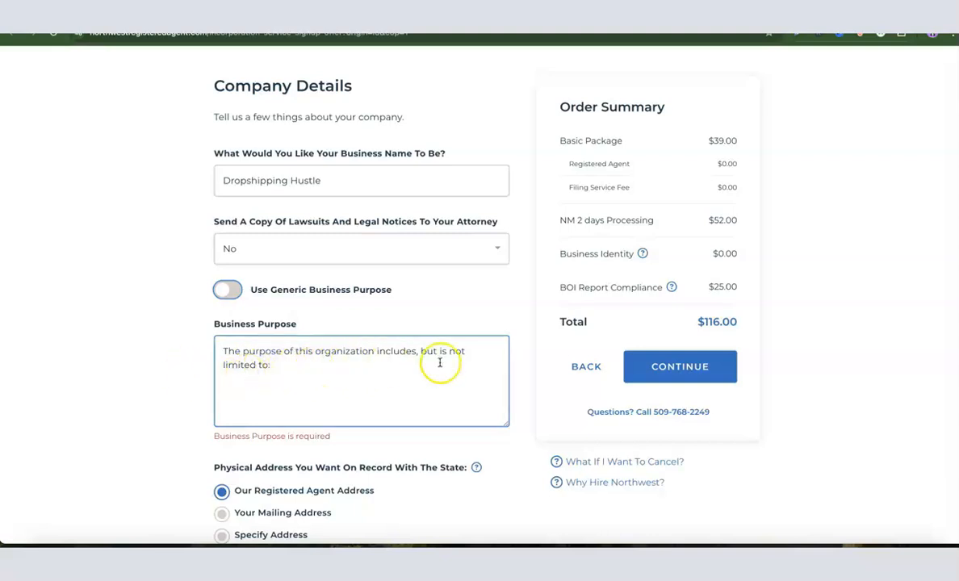
pyautogui.click(300, 367)
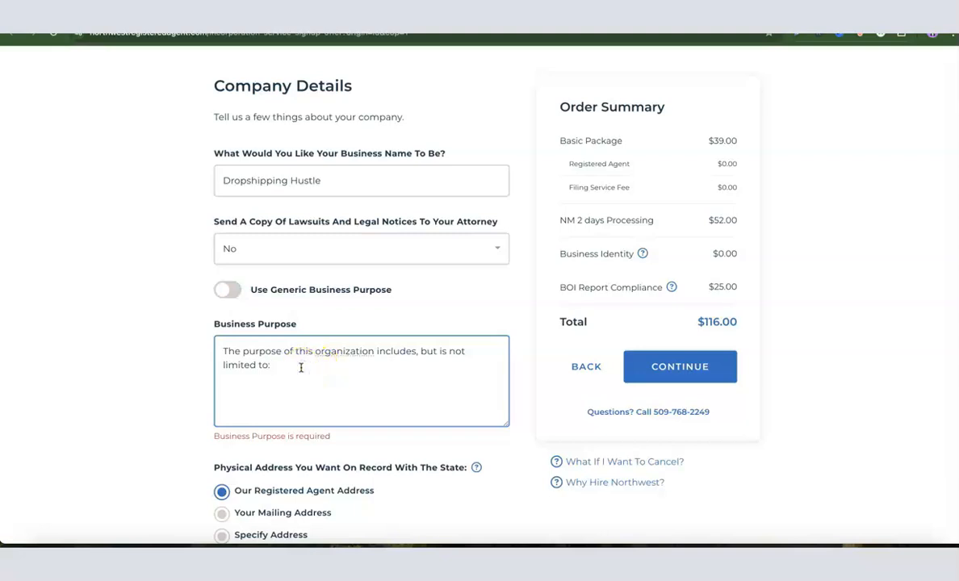
pyautogui.write('ecommerce and sales of general product.')
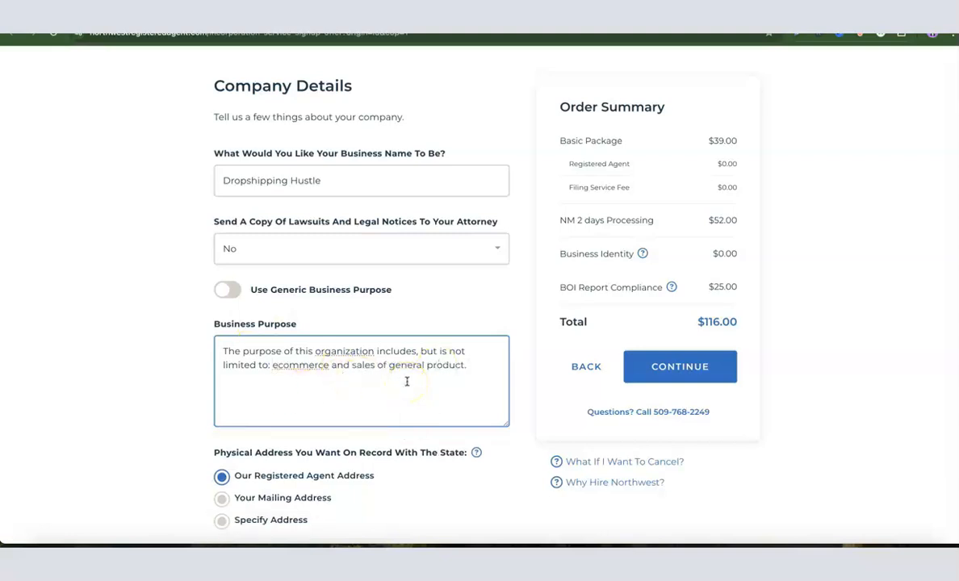
pyautogui.click(198, 342)
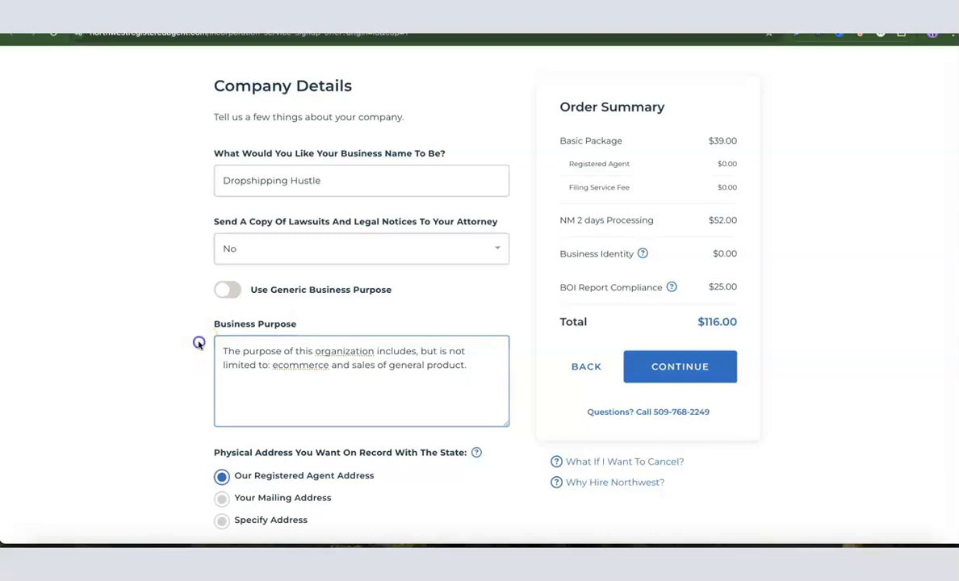
# Use the registered agent address as both physical and mailing address on record, and continue to company management.
pyautogui.scroll(-2, 287, 324)
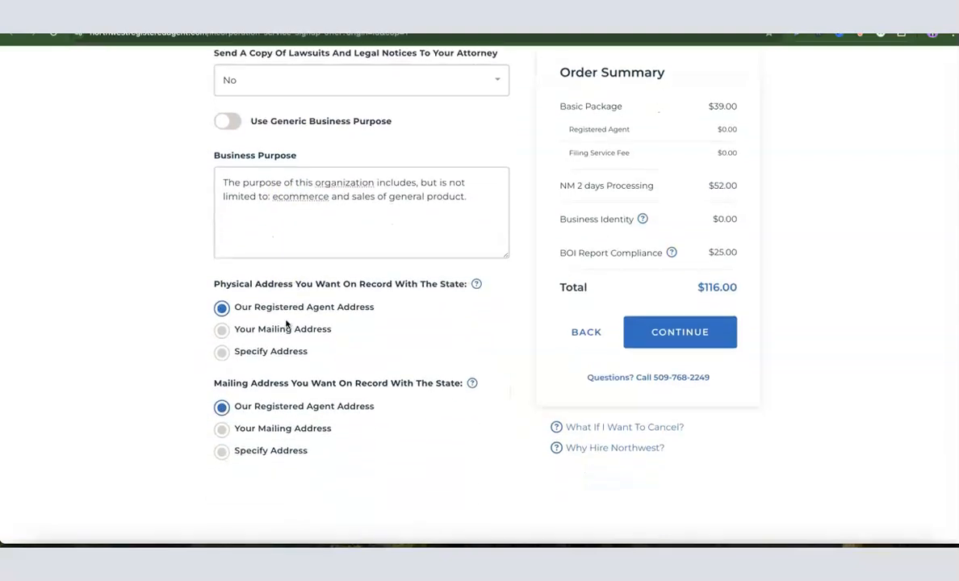
pyautogui.click(289, 323)
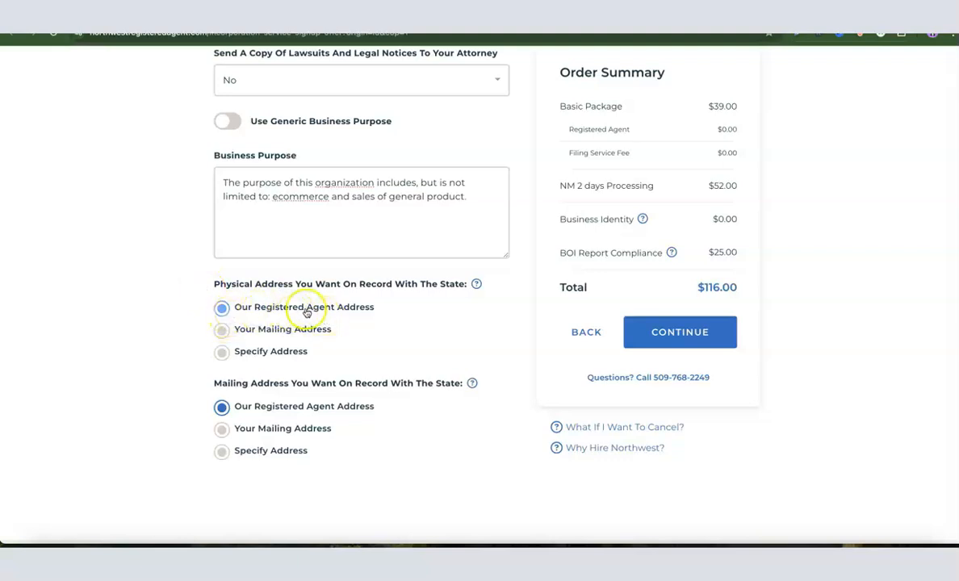
pyautogui.scroll(-1, 363, 318)
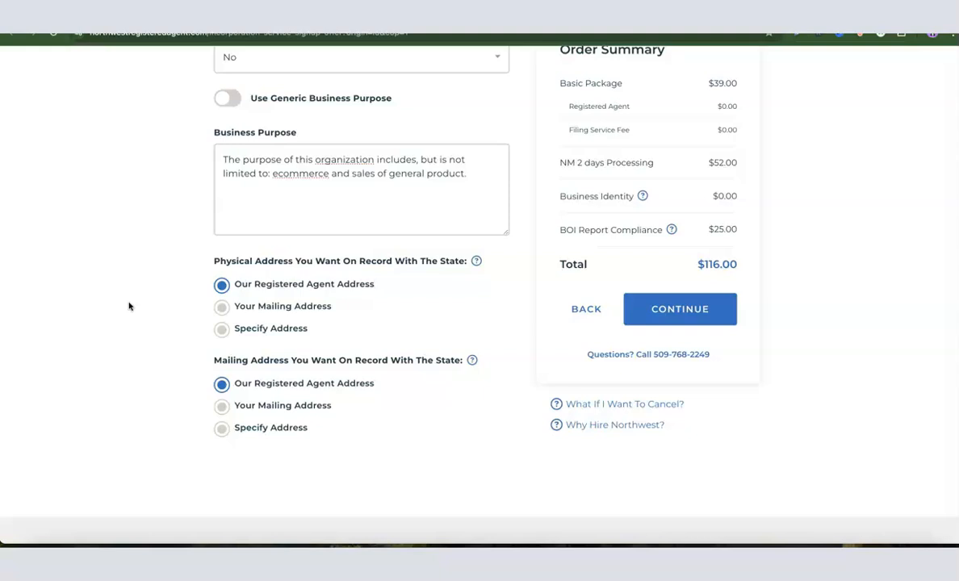
pyautogui.scroll(5, 149, 319)
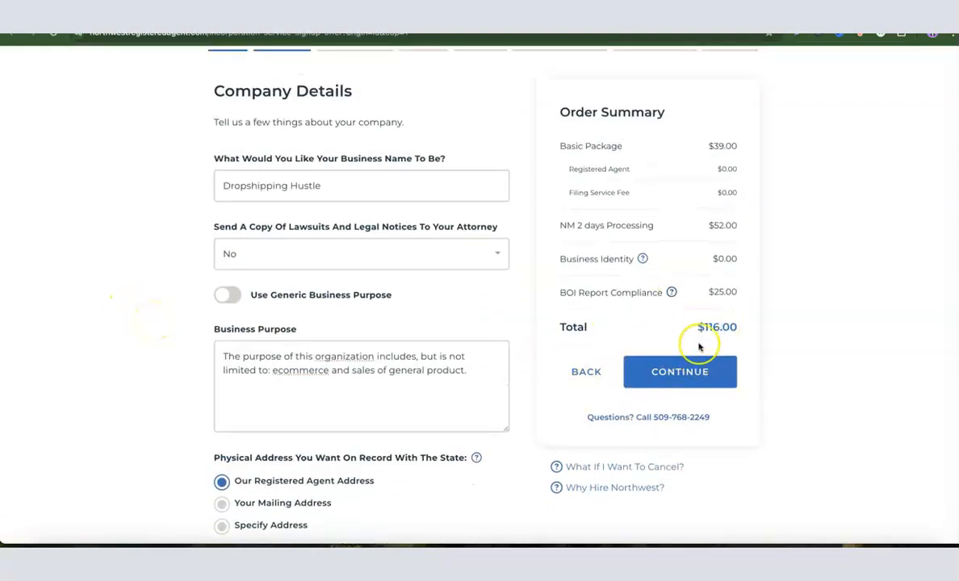
pyautogui.scroll(-1, 697, 342)
pyautogui.click(676, 365)
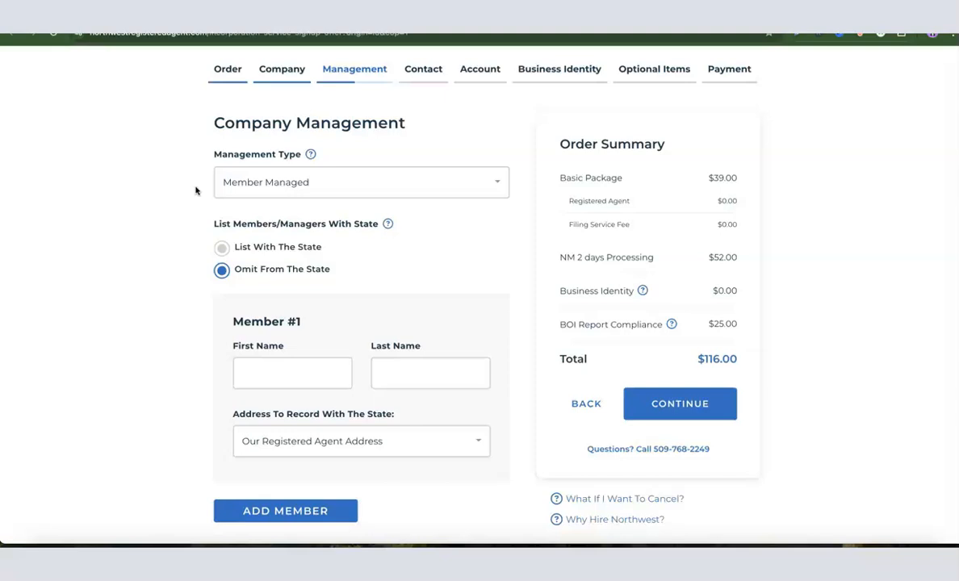
# Set the management type to Member Managed and omit the members from the state listing.
pyautogui.click(264, 184)
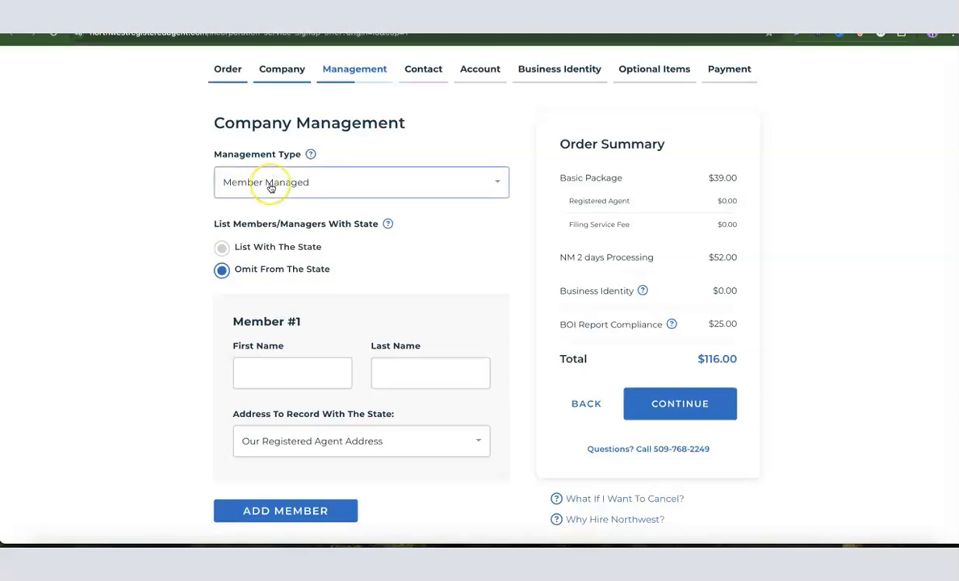
pyautogui.click(271, 186)
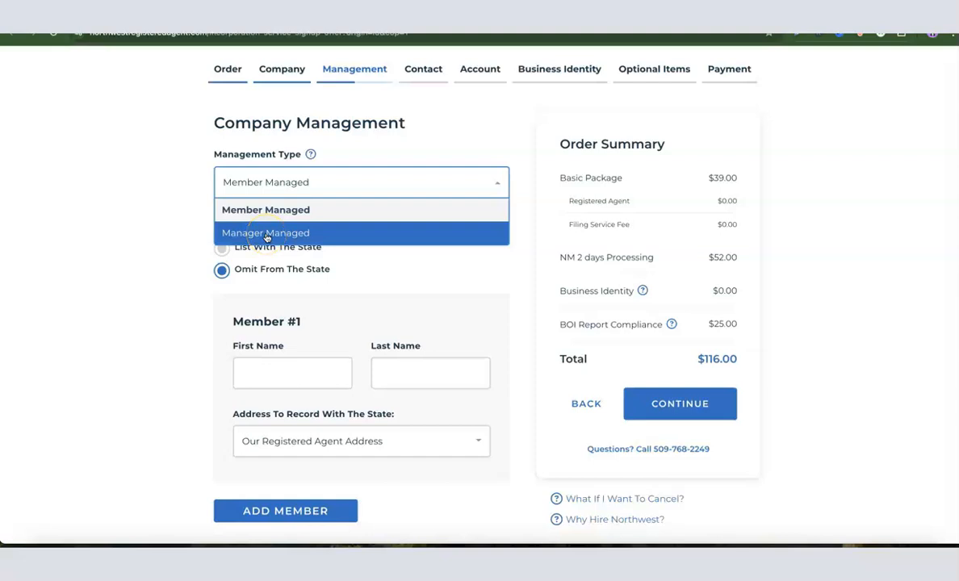
pyautogui.click(252, 210)
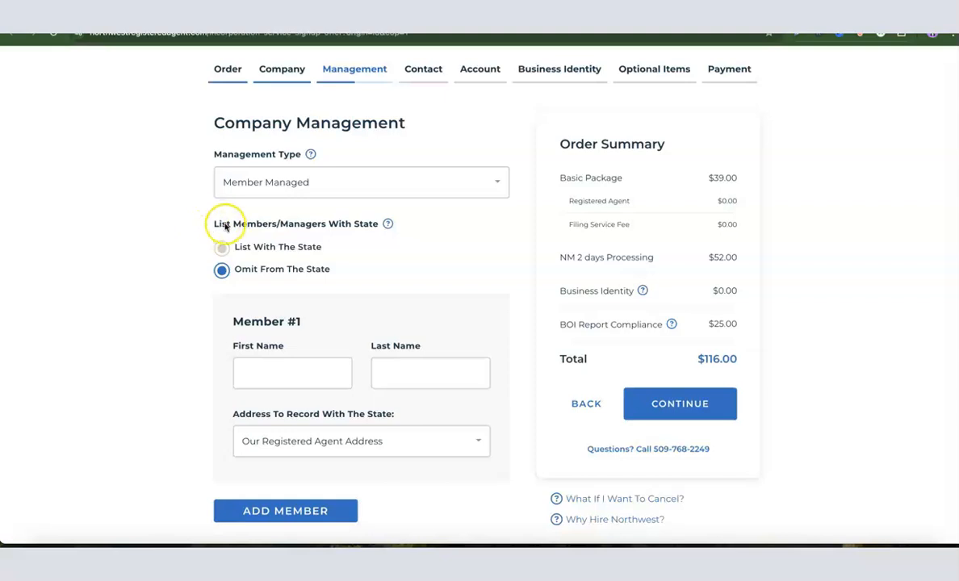
pyautogui.click(224, 272)
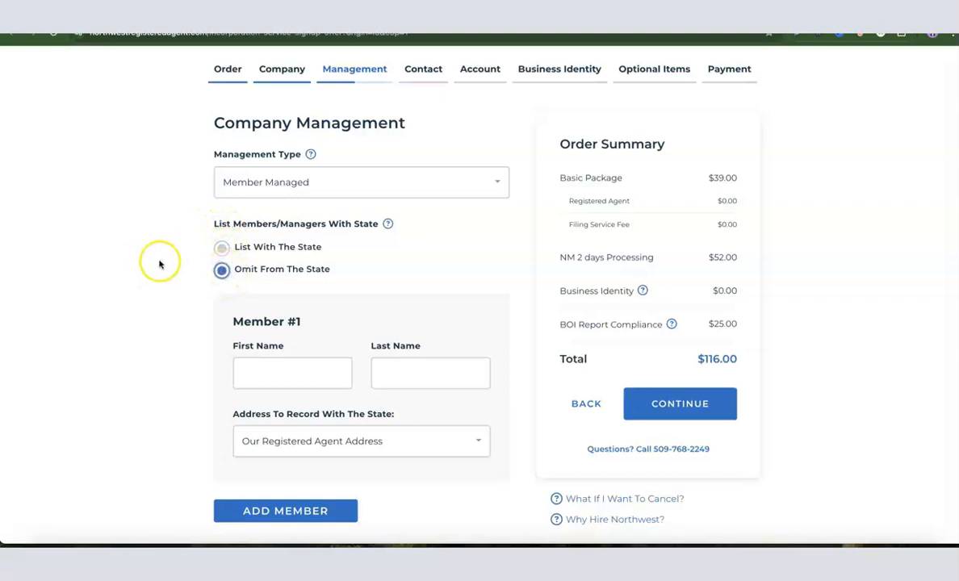
# Enter Member #1's first and last name, with the registered agent address as the member's address on record.
pyautogui.scroll(-1, 160, 264)
pyautogui.click(272, 365)
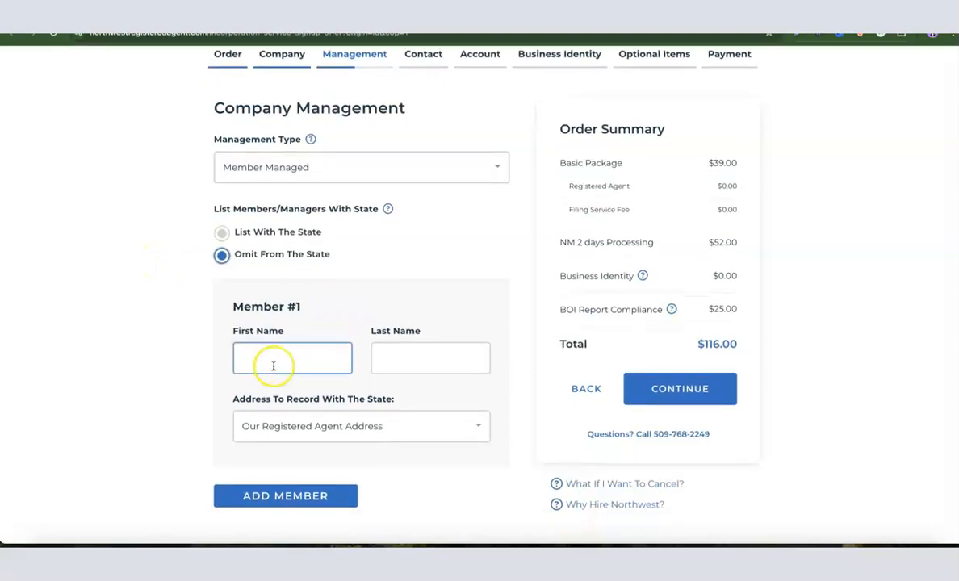
pyautogui.click(443, 358)
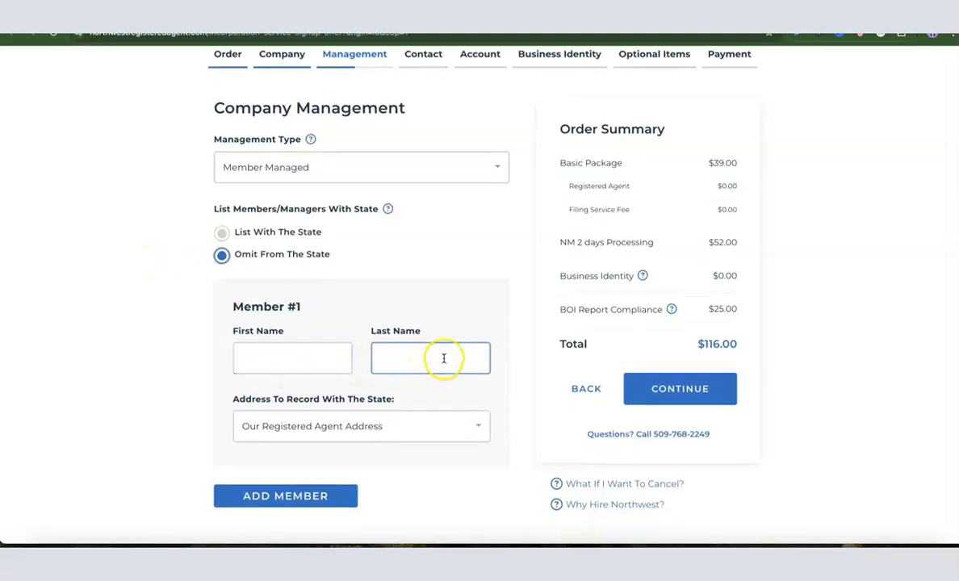
pyautogui.click(279, 368)
pyautogui.click(428, 365)
pyautogui.scroll(-1, 419, 364)
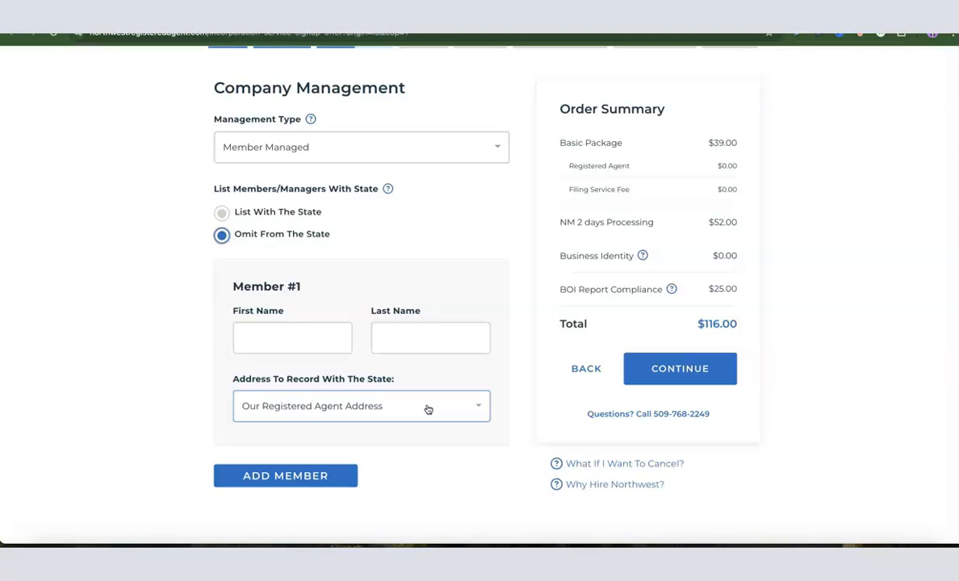
pyautogui.click(309, 345)
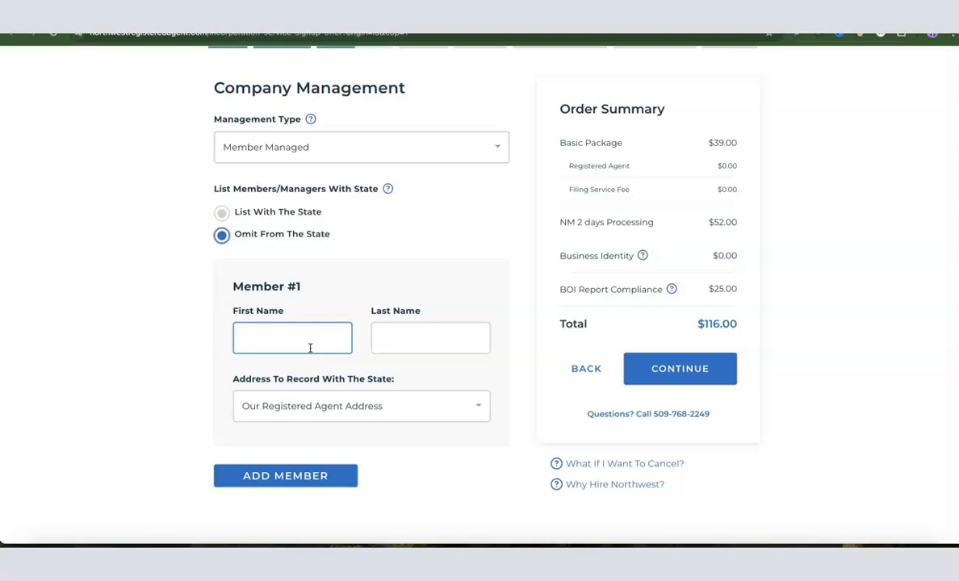
pyautogui.click(315, 419)
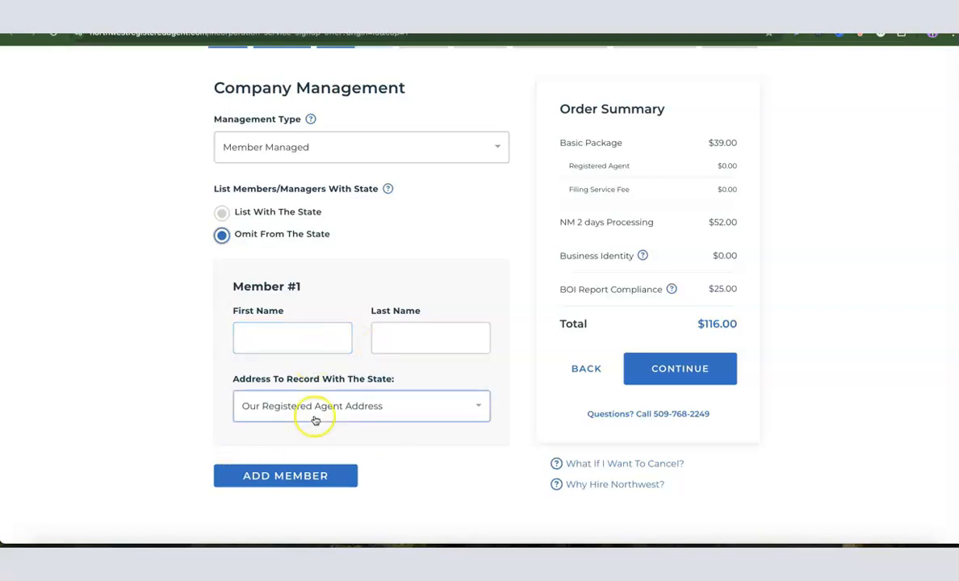
pyautogui.scroll(-1, 346, 409)
pyautogui.scroll(-1, 346, 408)
pyautogui.scroll(4, 345, 407)
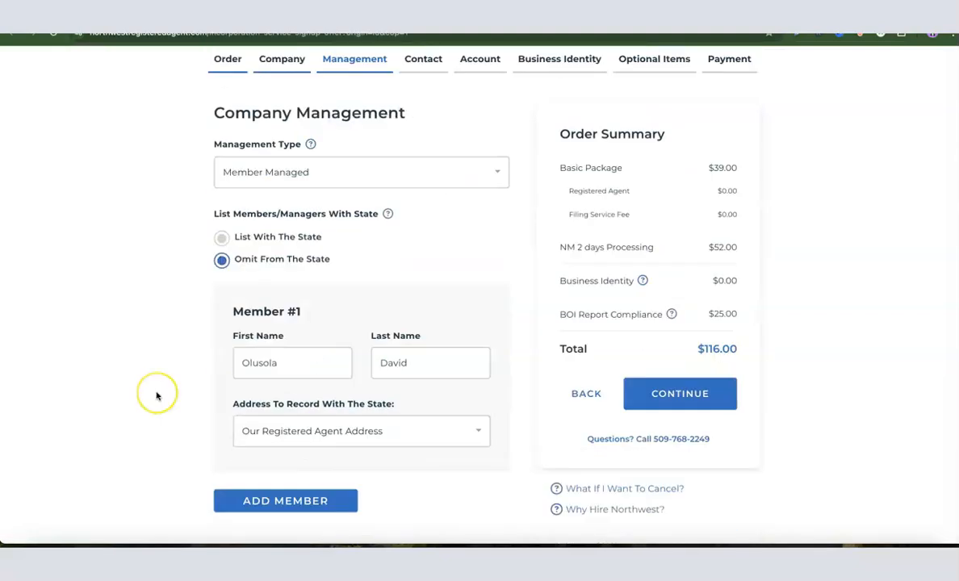
pyautogui.scroll(-1, 161, 392)
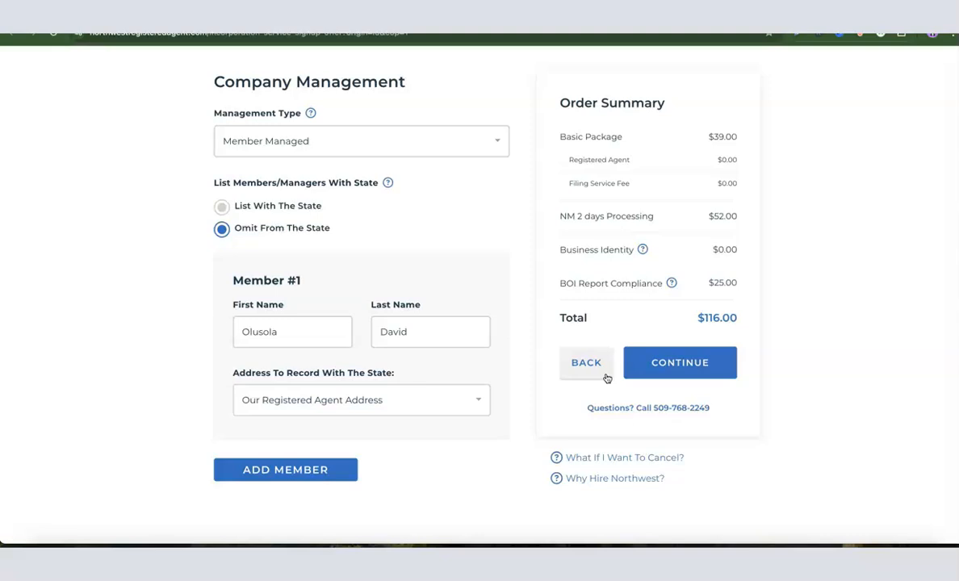
pyautogui.click(475, 400)
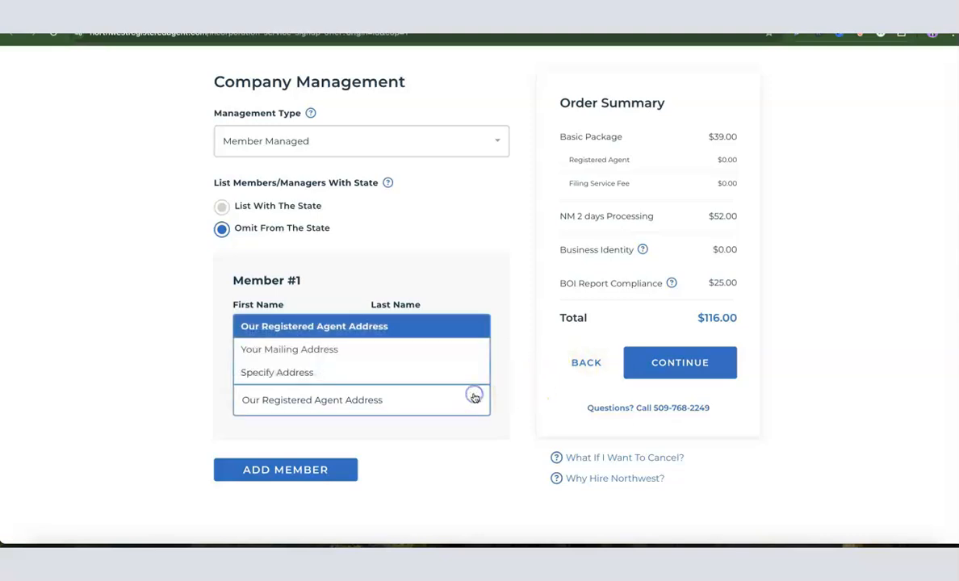
pyautogui.click(313, 375)
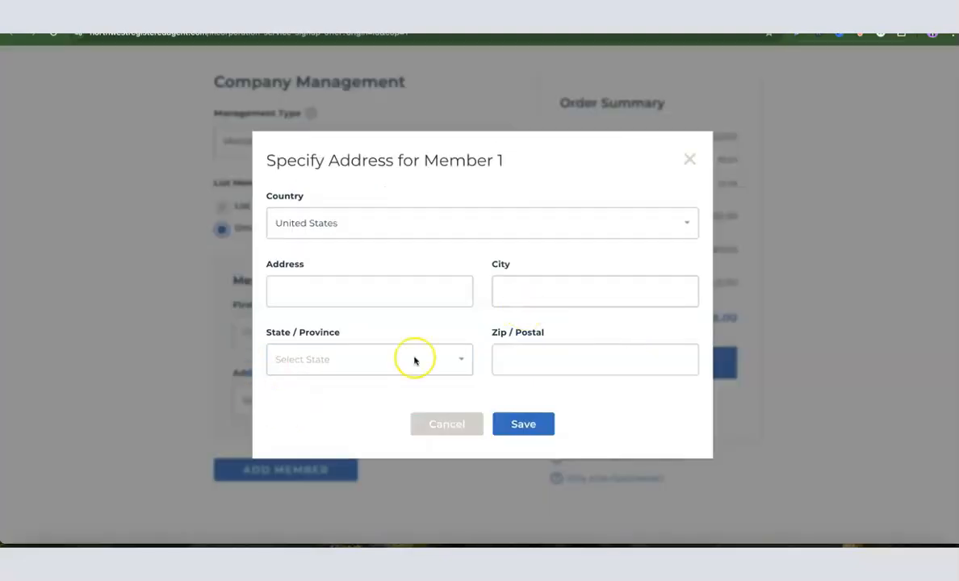
pyautogui.click(452, 289)
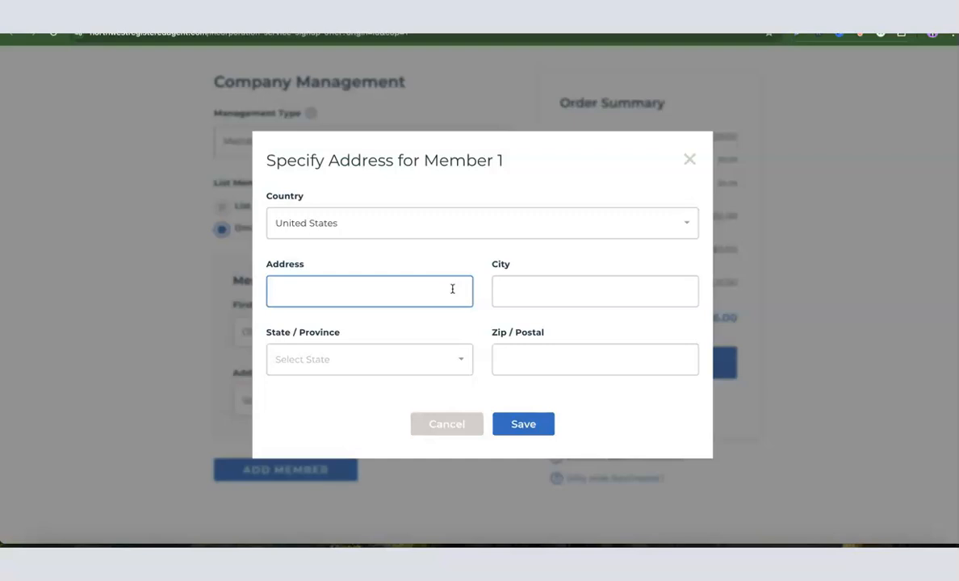
pyautogui.click(688, 160)
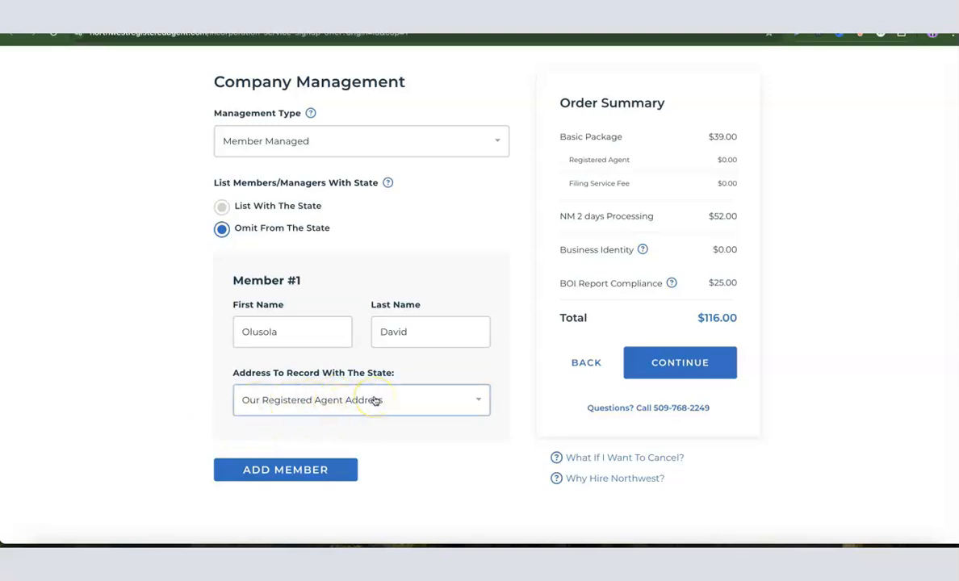
# Keep the registered agent address for Member #1 and continue to the contact details.
pyautogui.scroll(1, 715, 298)
pyautogui.scroll(-1, 713, 295)
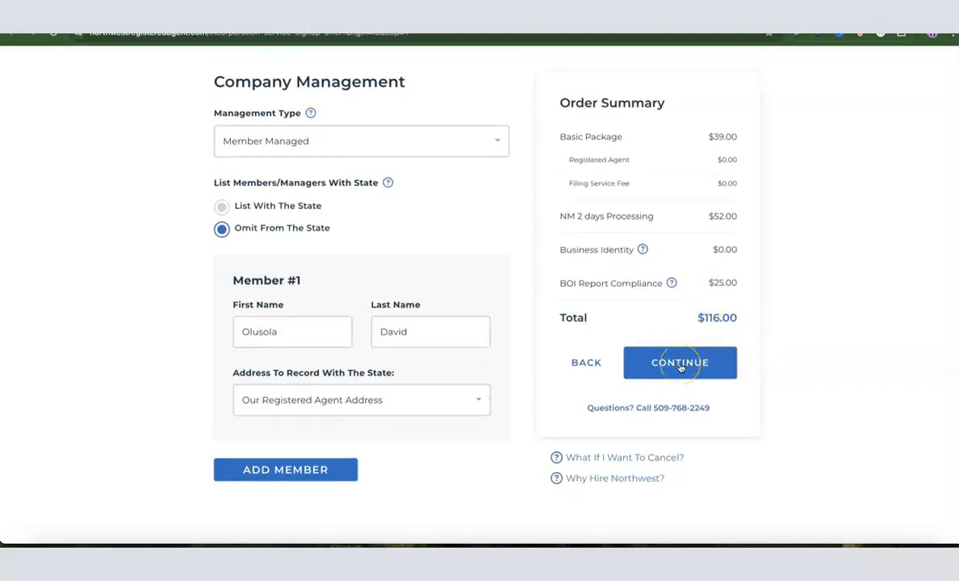
pyautogui.click(680, 365)
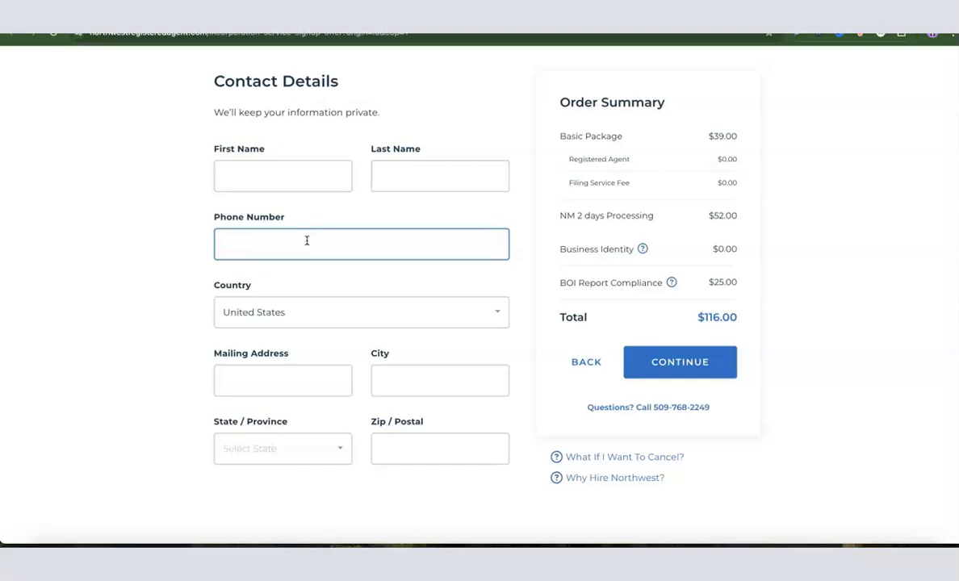
# Go through the phone number, country and mailing address fields of the contact details, and continue to account setup.
pyautogui.click(296, 246)
pyautogui.click(260, 318)
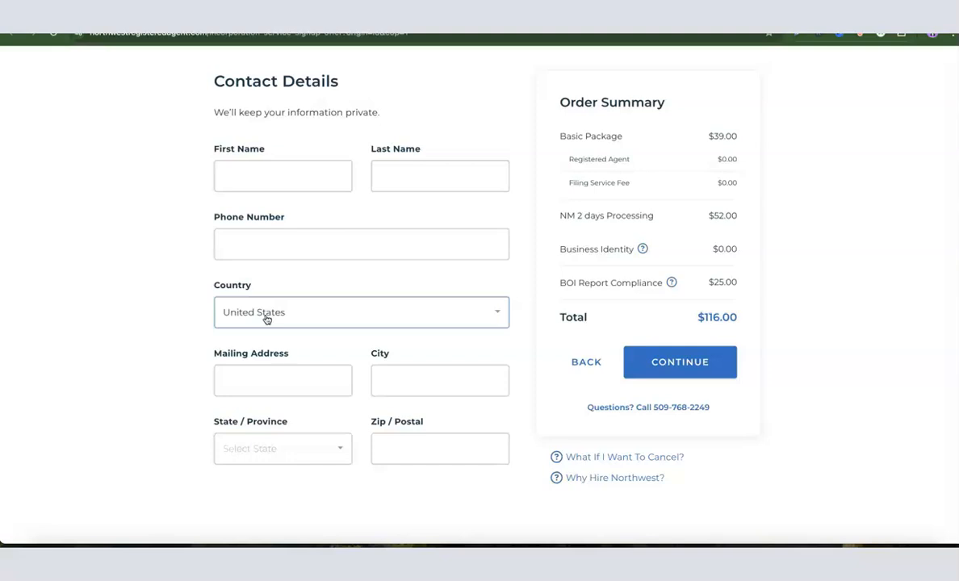
pyautogui.click(251, 386)
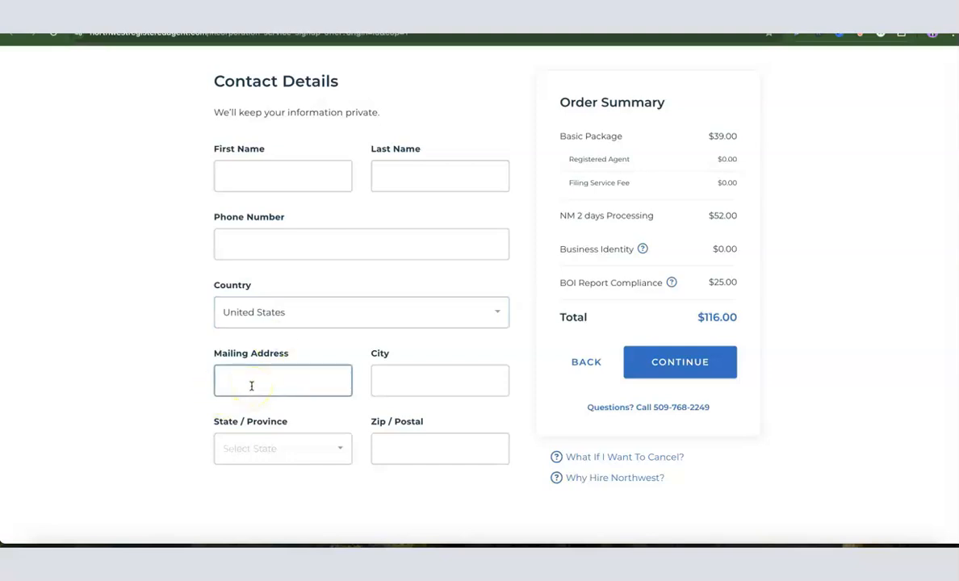
pyautogui.click(409, 393)
pyautogui.click(286, 454)
pyautogui.click(413, 455)
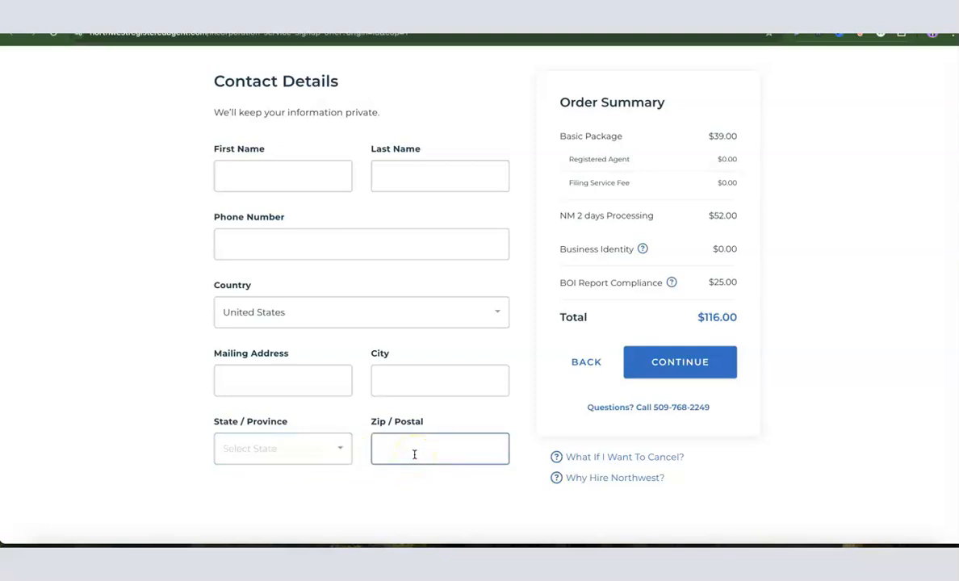
pyautogui.click(682, 363)
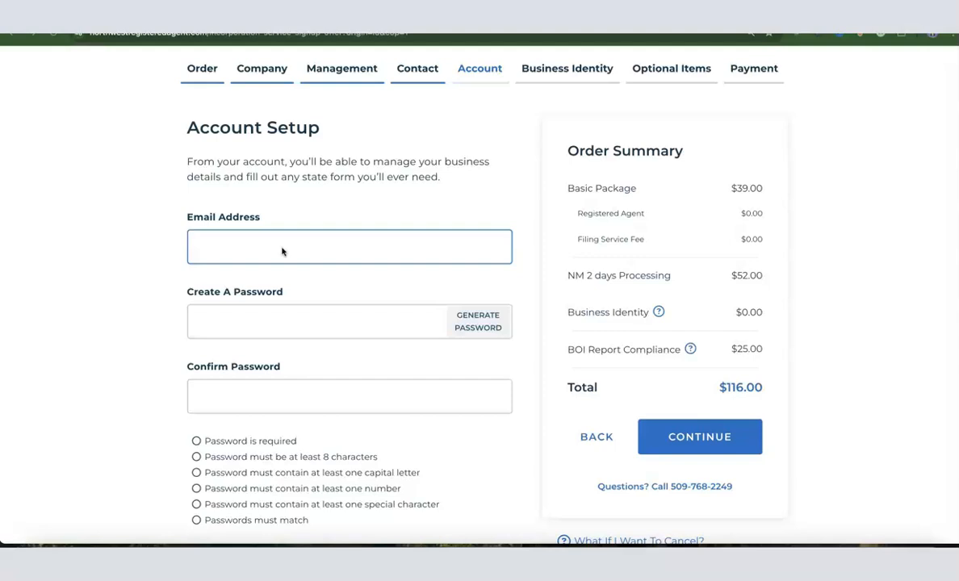
# Enter the account's e-mail address and generate a password for the account.
pyautogui.click(230, 247)
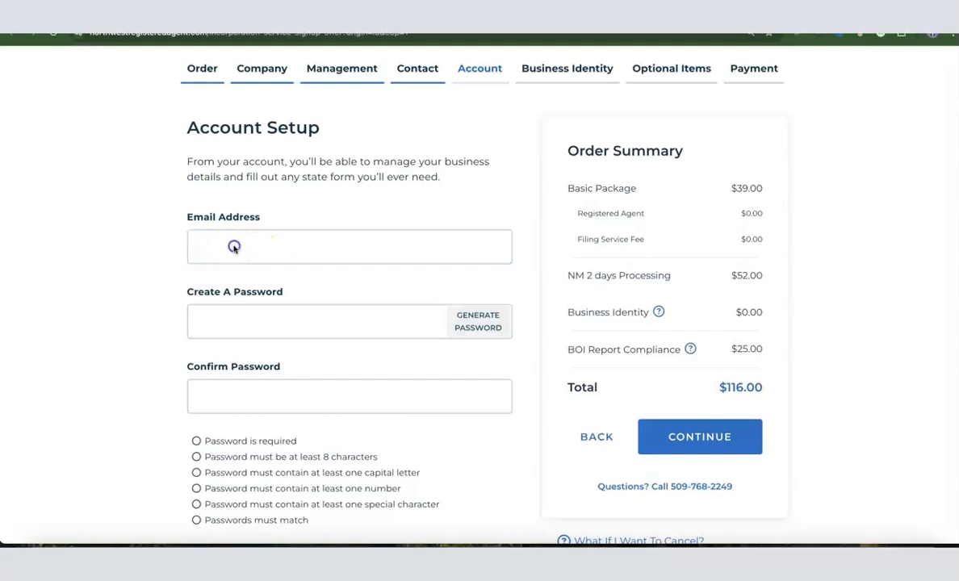
pyautogui.hotkey('ctrl', 'v')
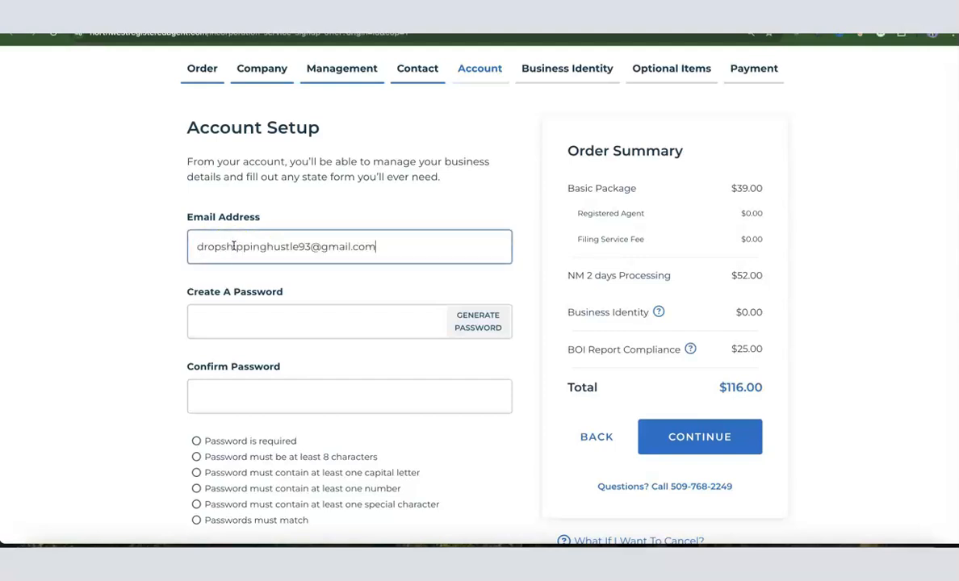
pyautogui.click(240, 333)
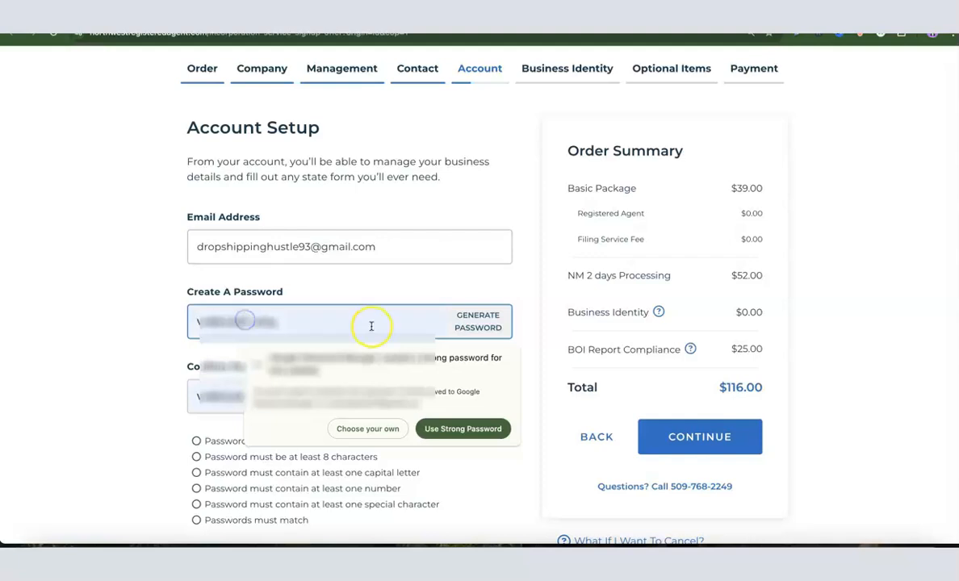
pyautogui.click(471, 329)
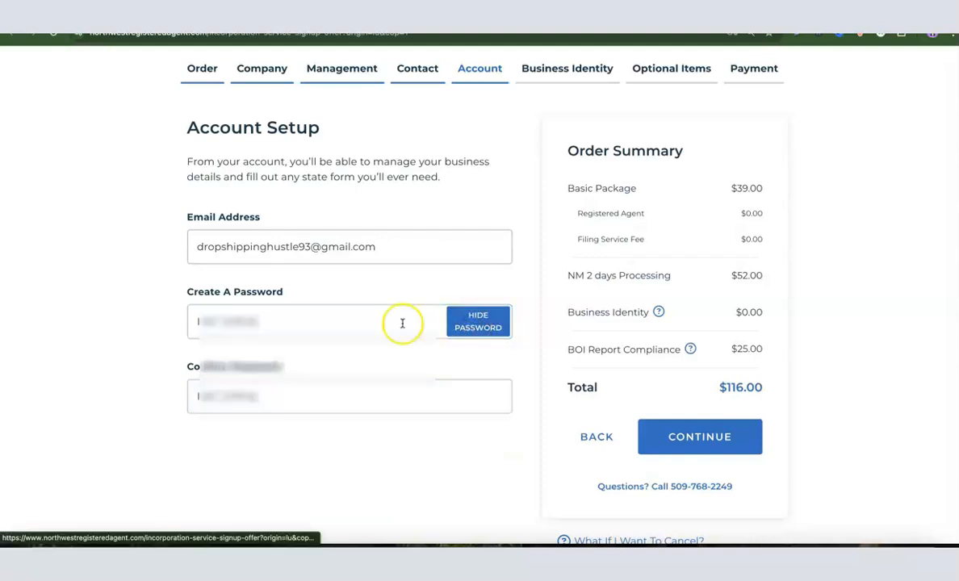
# Copy the generated account password and continue to the business identity options.
pyautogui.scroll(-1, 171, 293)
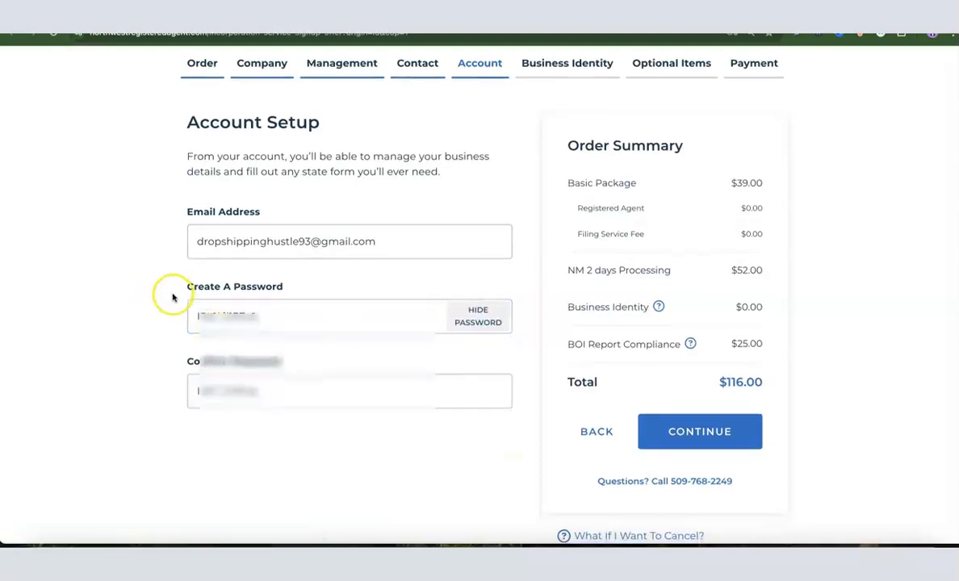
pyautogui.rightClick(313, 320)
pyautogui.click(327, 274)
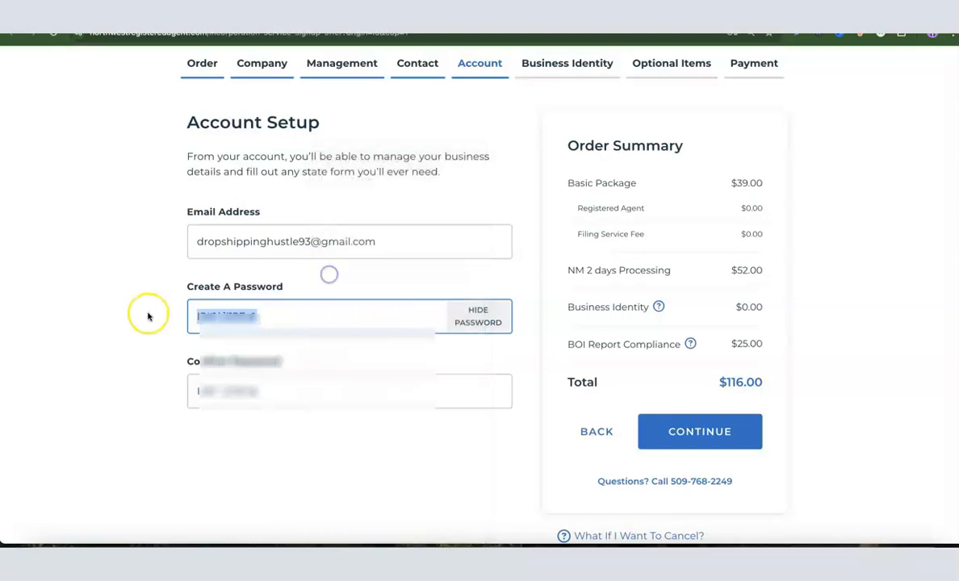
pyautogui.click(145, 314)
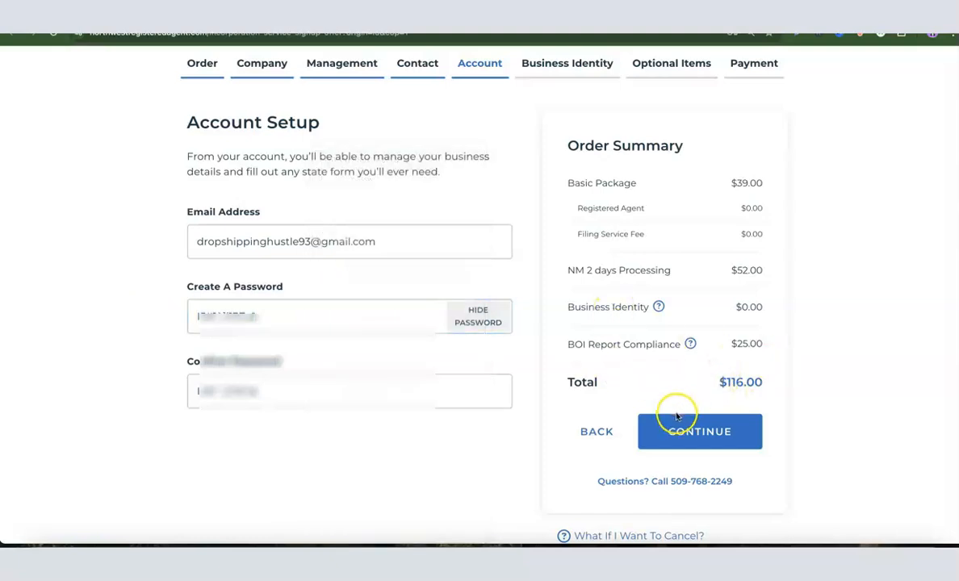
pyautogui.click(699, 430)
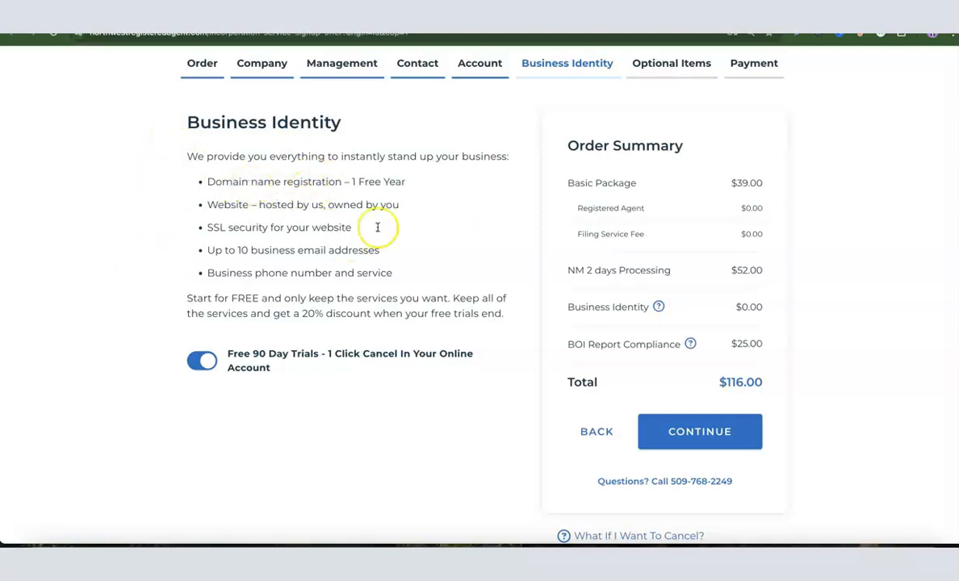
# Turn off the Free 90 Day Trials, leave every individual business identity option off, and continue to the optional items.
pyautogui.click(209, 360)
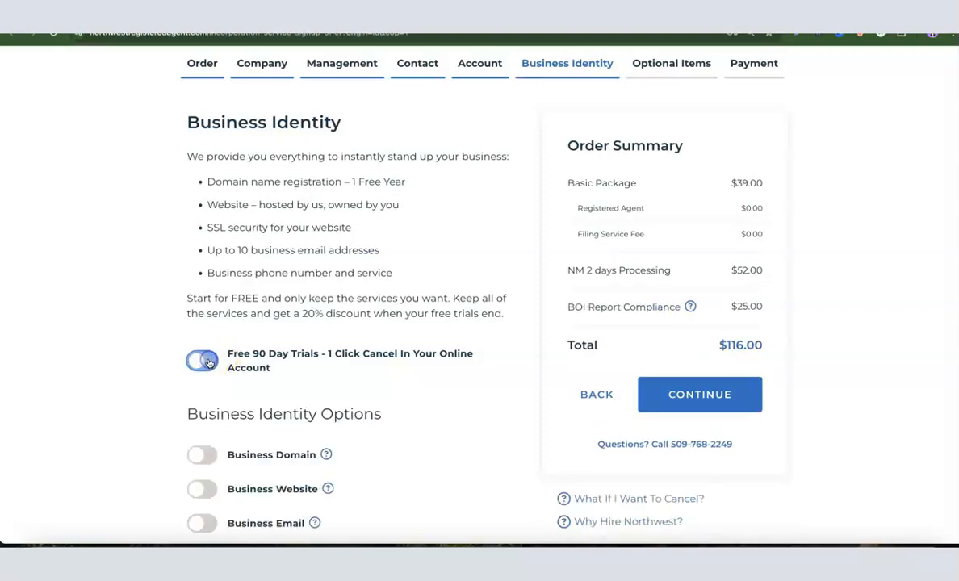
pyautogui.scroll(-1, 386, 271)
pyautogui.scroll(-3, 389, 272)
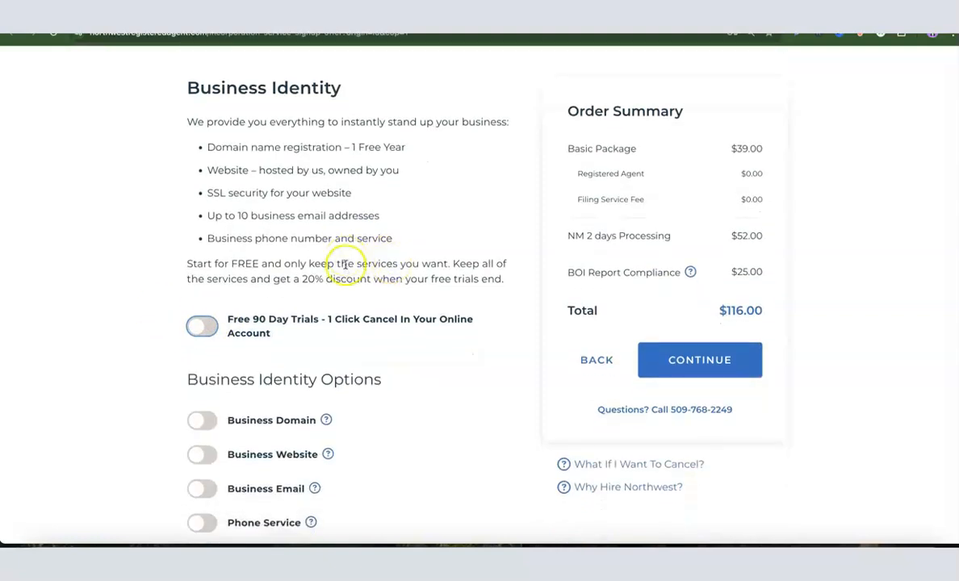
pyautogui.click(271, 208)
pyautogui.scroll(3, 311, 194)
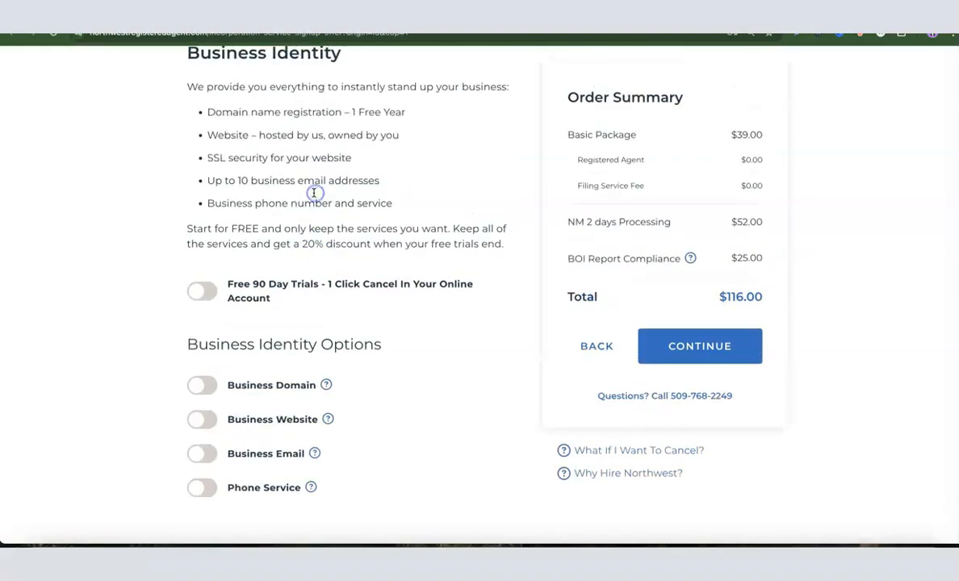
pyautogui.scroll(-4, 284, 175)
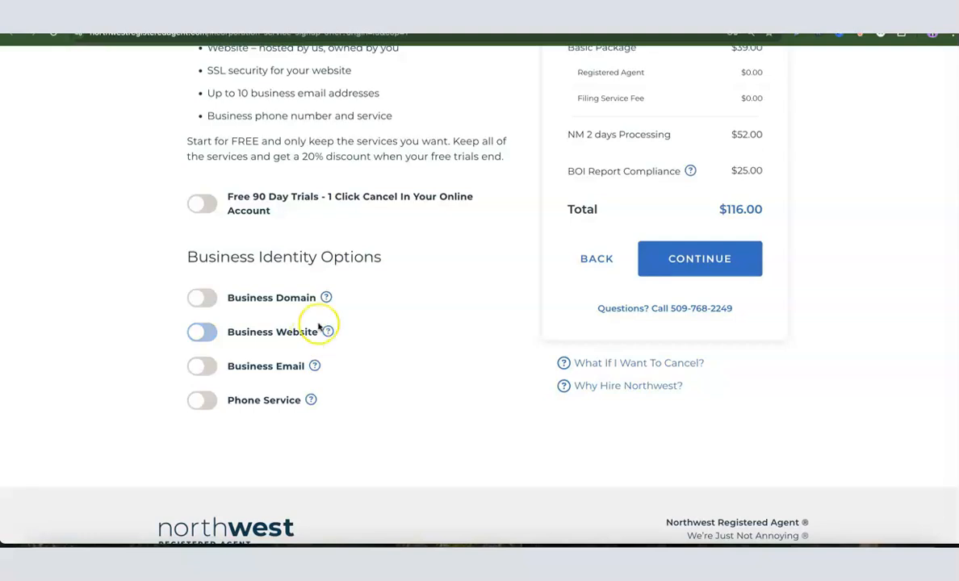
pyautogui.scroll(1, 275, 316)
pyautogui.scroll(3, 274, 316)
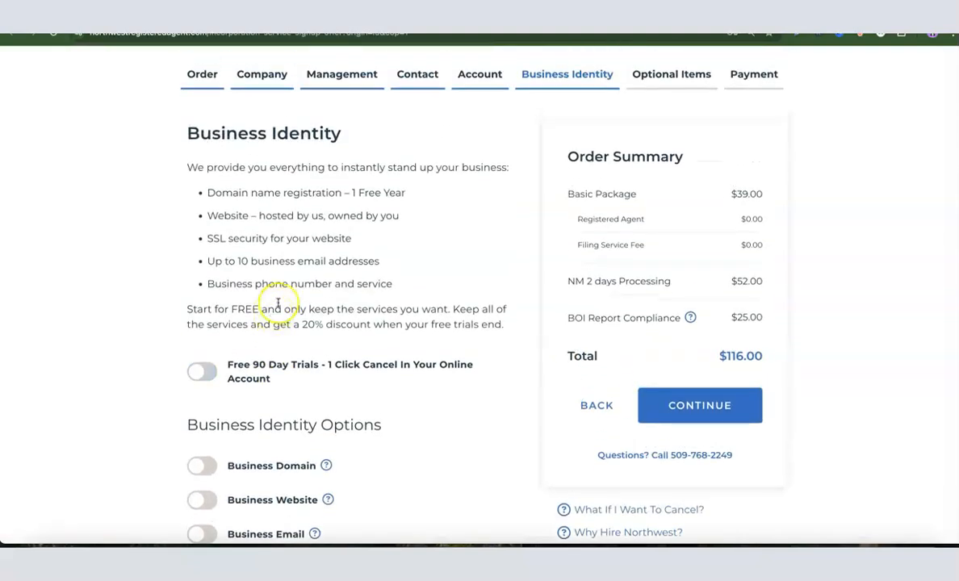
pyautogui.scroll(-1, 279, 306)
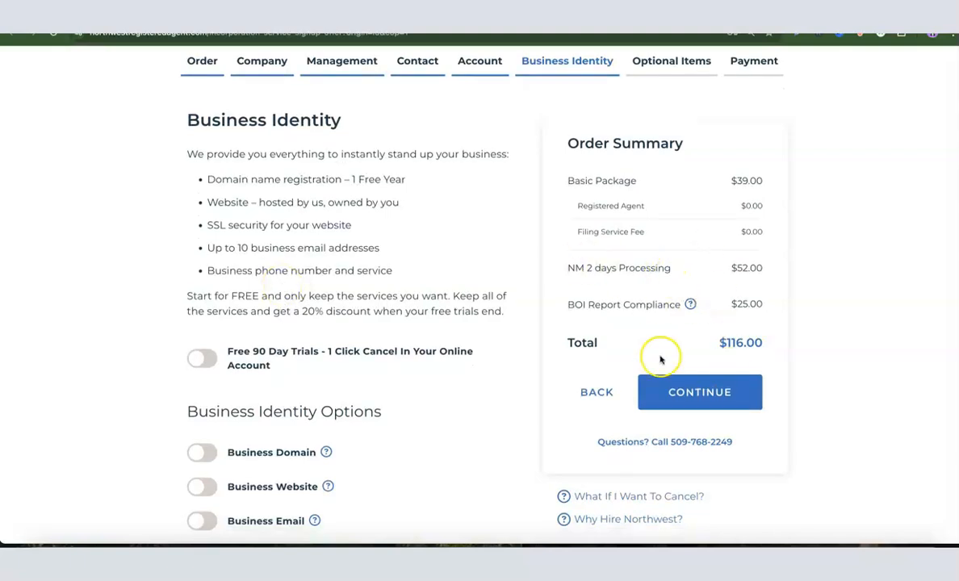
pyautogui.click(694, 393)
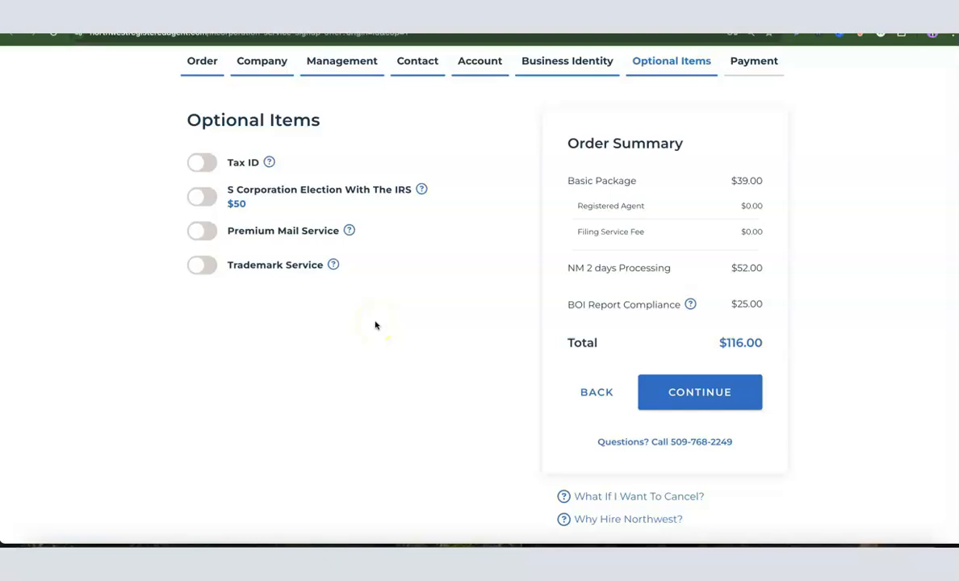
# Add the Tax ID service with the $200 Do NOT Have Social Security Number option and continue to payment.
pyautogui.scroll(1, 375, 326)
pyautogui.click(200, 198)
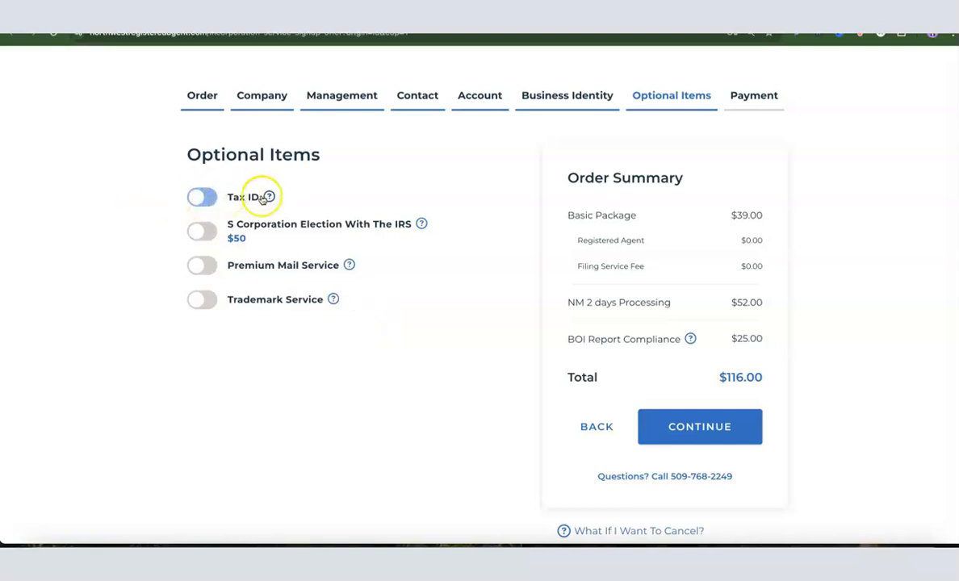
pyautogui.click(201, 198)
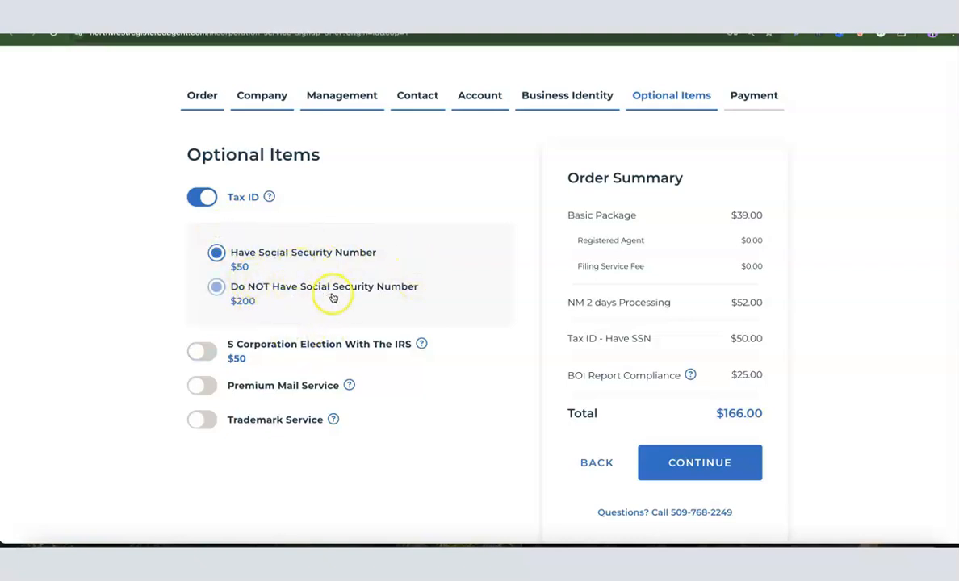
pyautogui.click(318, 242)
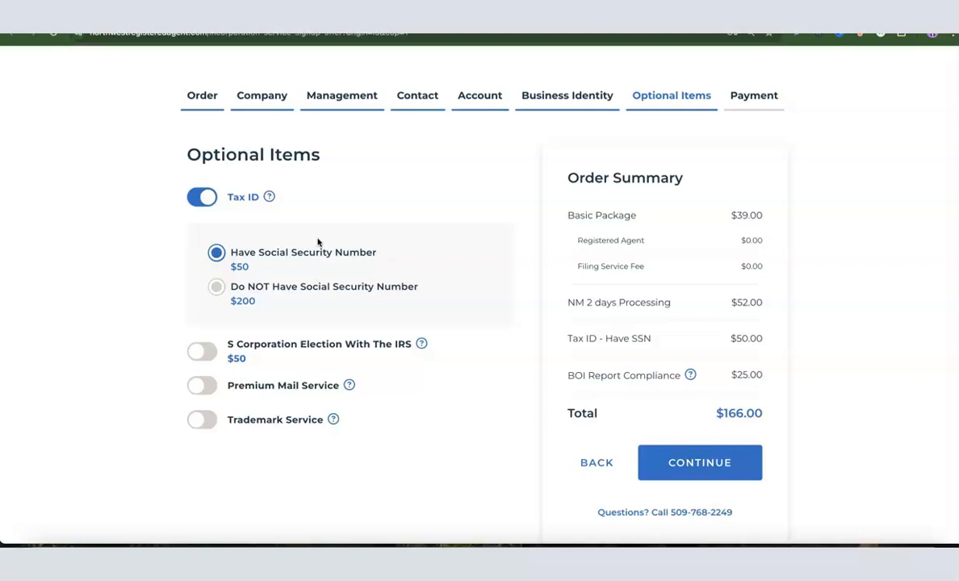
pyautogui.click(310, 251)
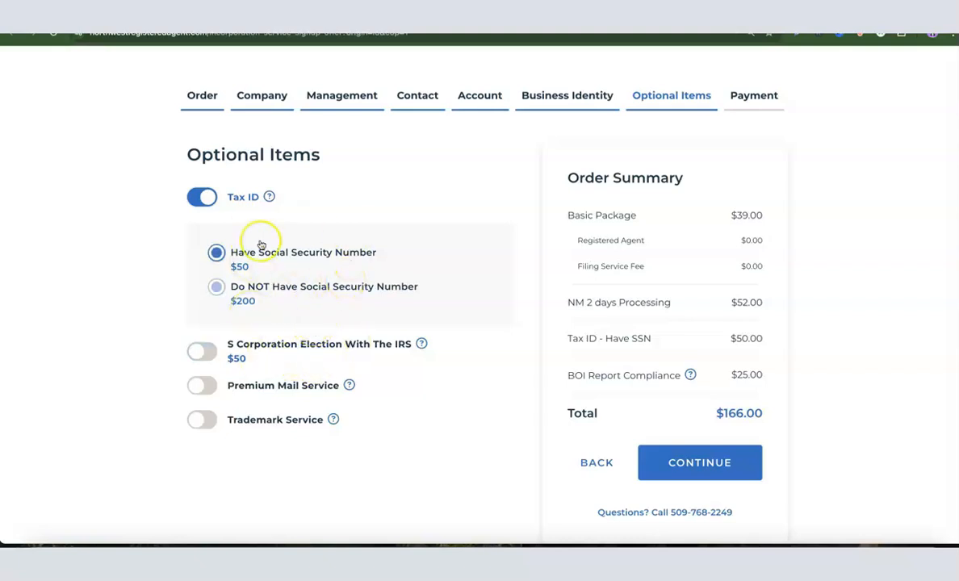
pyautogui.click(232, 291)
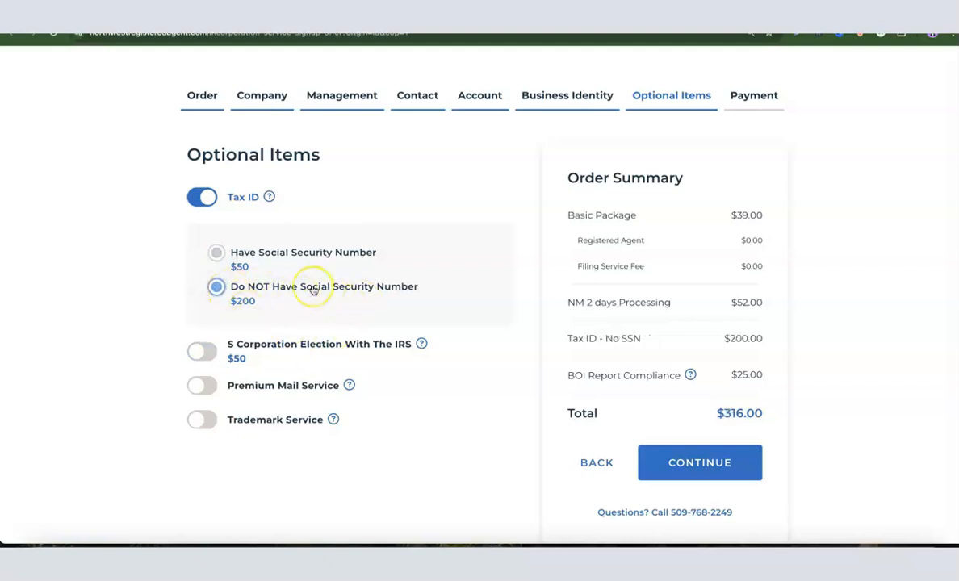
pyautogui.scroll(-1, 313, 289)
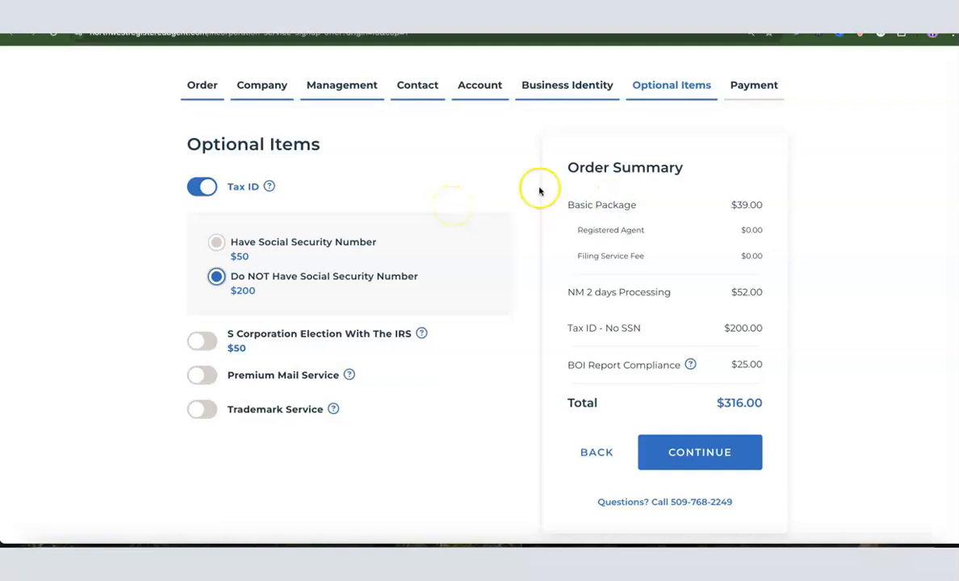
pyautogui.click(705, 457)
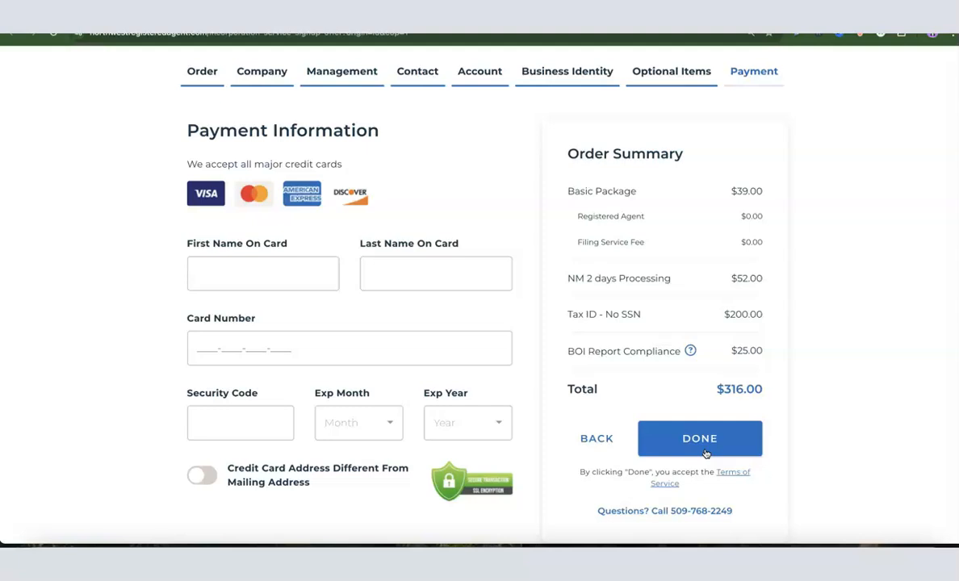
# Go through the cardholder name, card number and security code fields of the payment information.
pyautogui.click(235, 267)
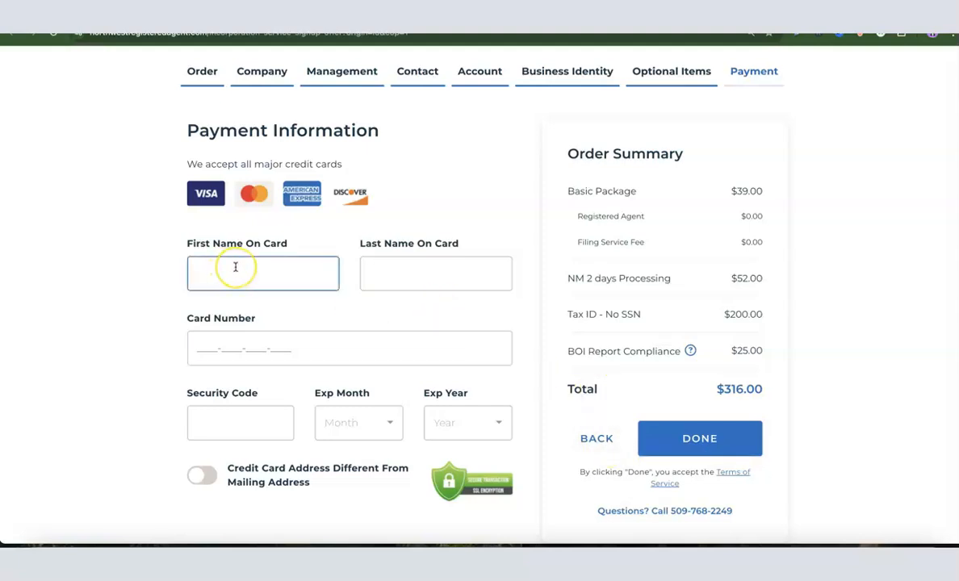
pyautogui.click(384, 282)
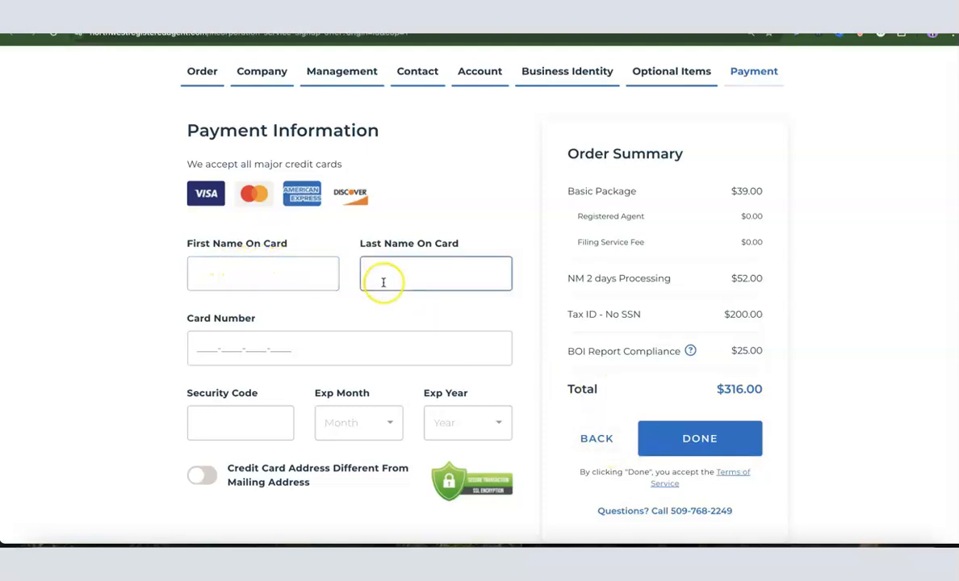
pyautogui.click(240, 355)
pyautogui.click(222, 419)
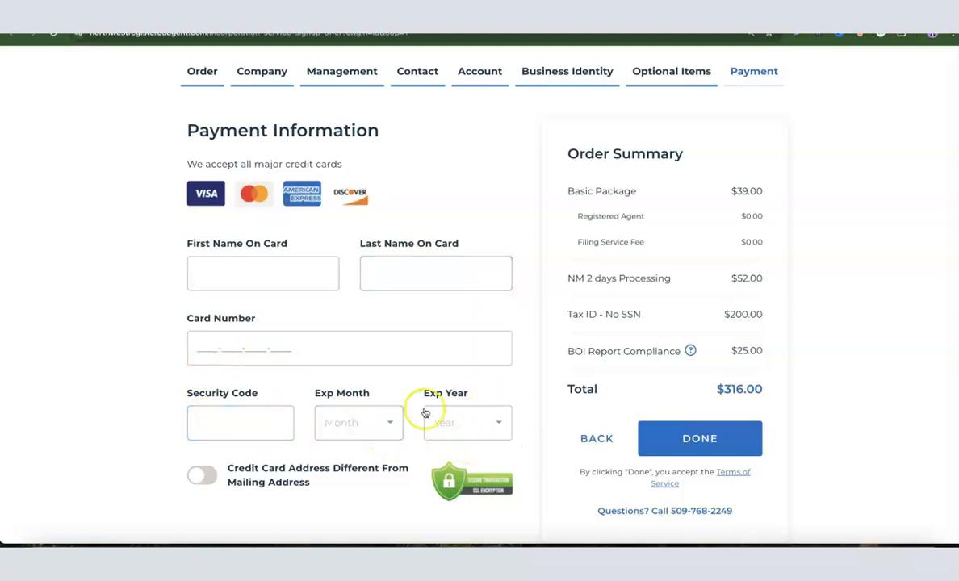
pyautogui.click(398, 357)
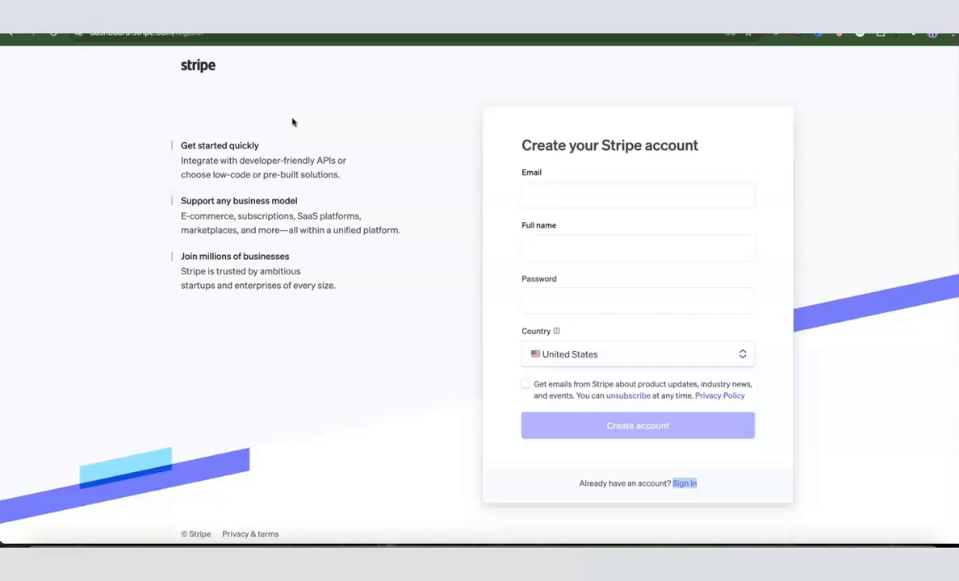
# Switch to Stripe and go through the email and full name fields of its account registration form.
pyautogui.click(539, 194)
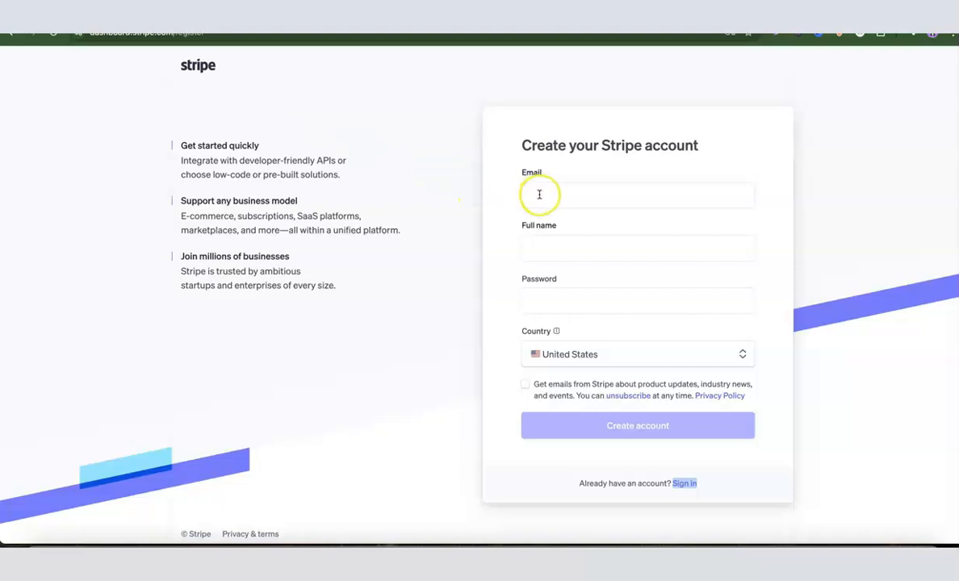
pyautogui.click(543, 244)
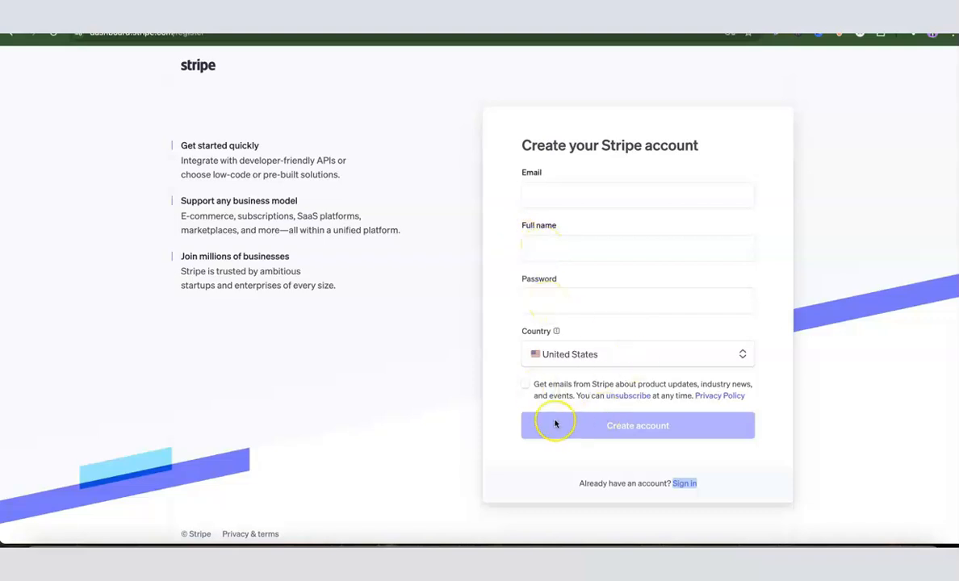
pyautogui.click(633, 430)
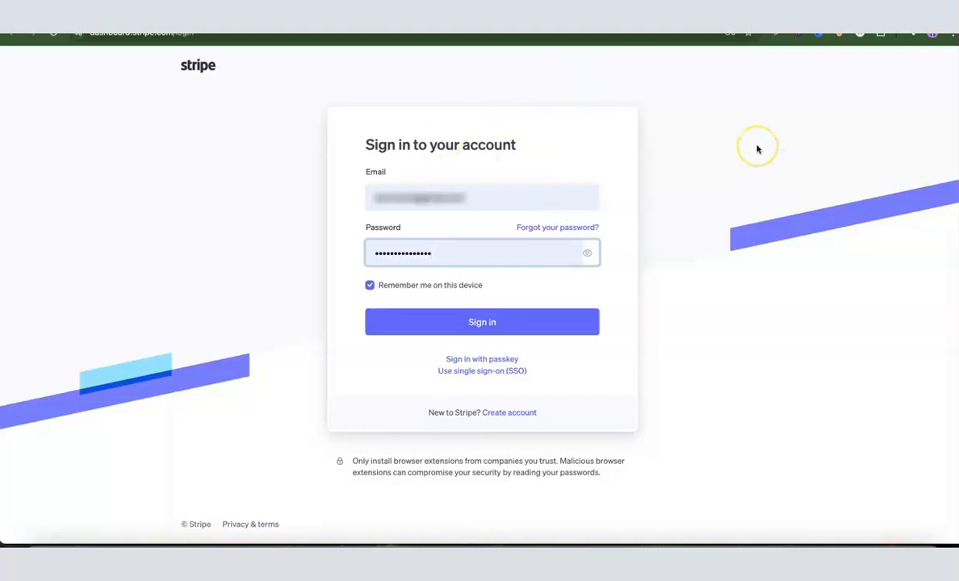
# Sign in to Stripe with the prefilled credentials and create a new account named Dropshipping Hustle, operating in the United States.
pyautogui.click(462, 323)
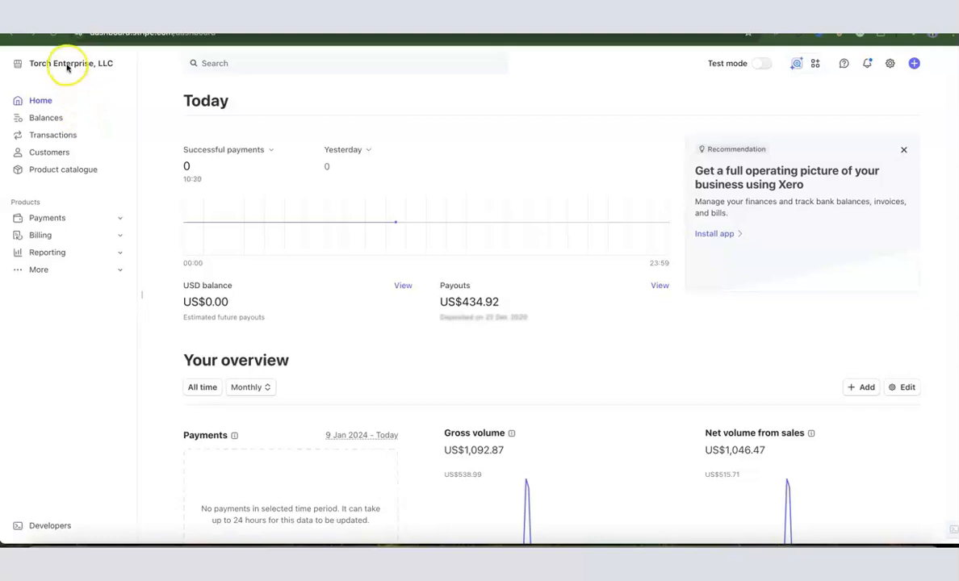
pyautogui.click(95, 63)
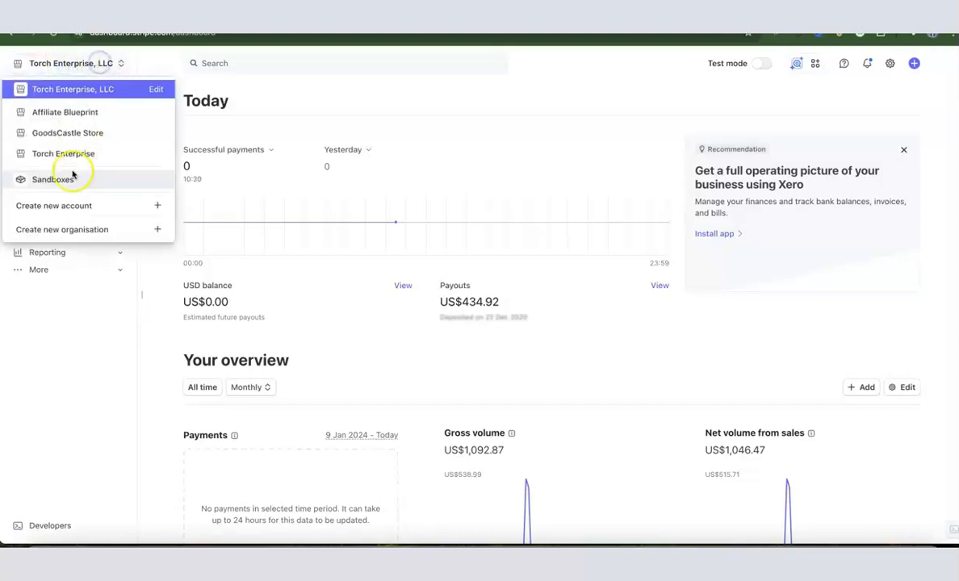
pyautogui.click(50, 207)
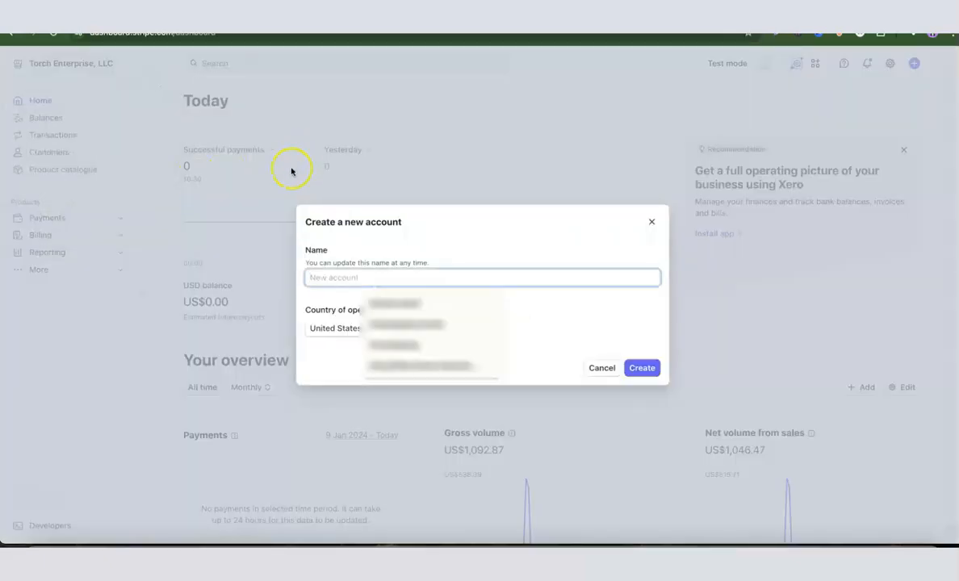
pyautogui.click(470, 251)
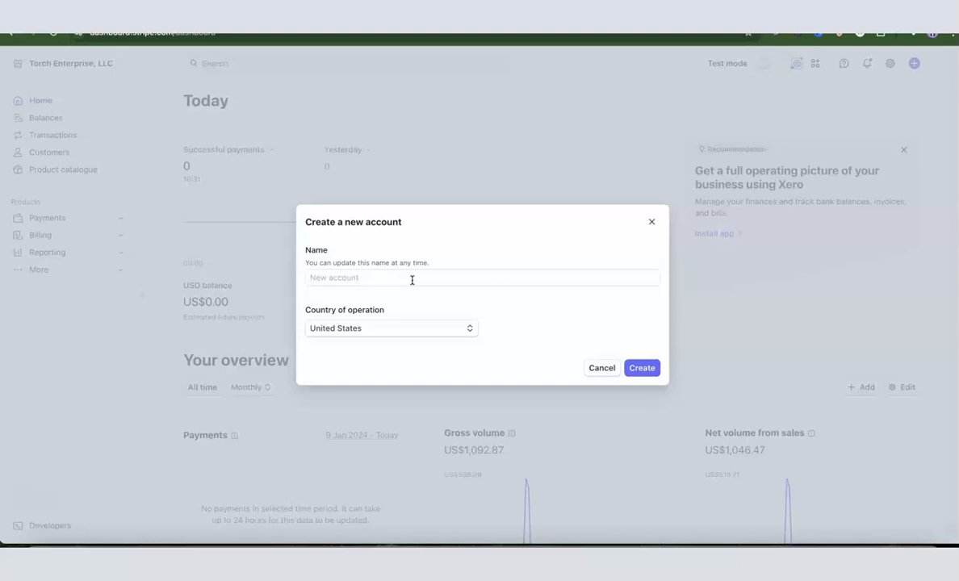
pyautogui.click(412, 281)
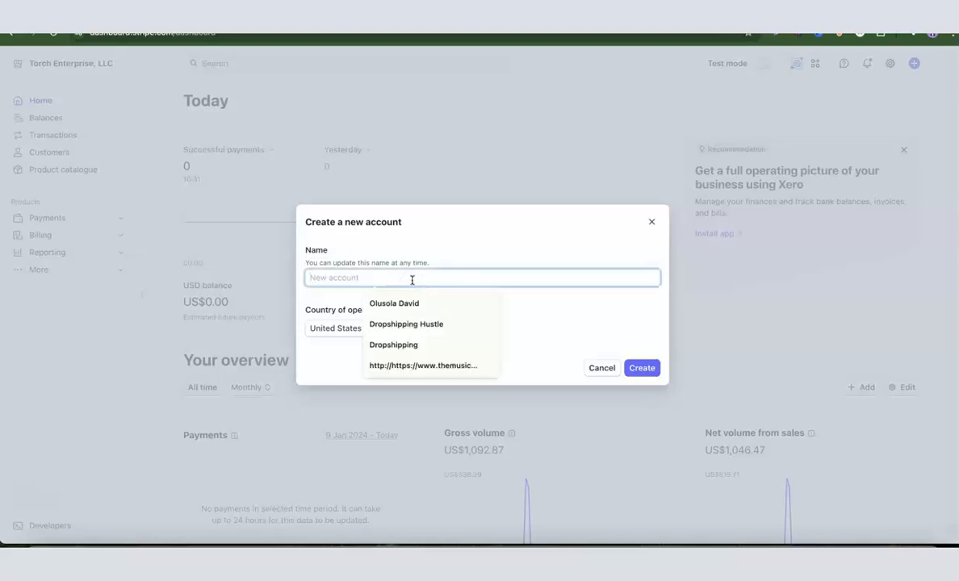
pyautogui.click(409, 323)
pyautogui.click(591, 303)
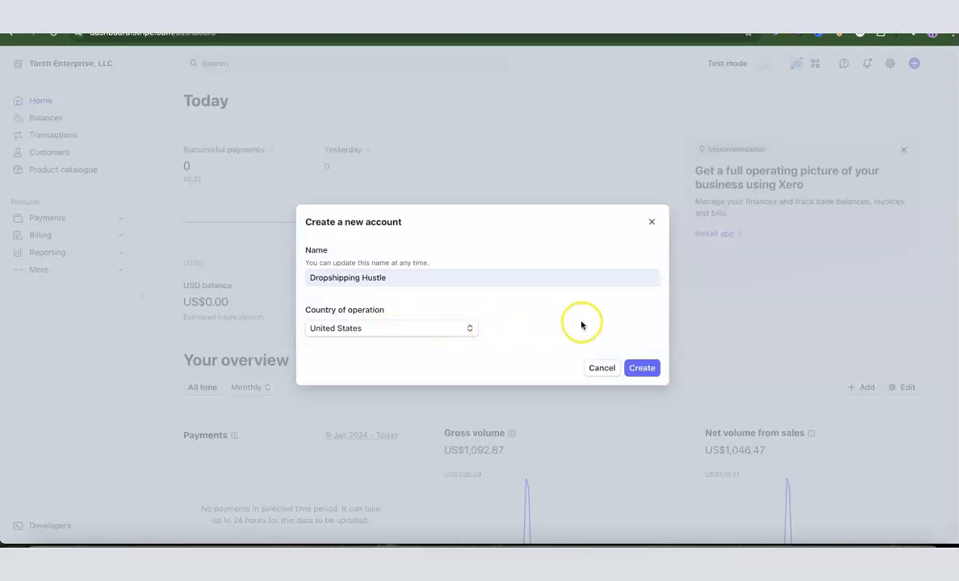
pyautogui.click(638, 370)
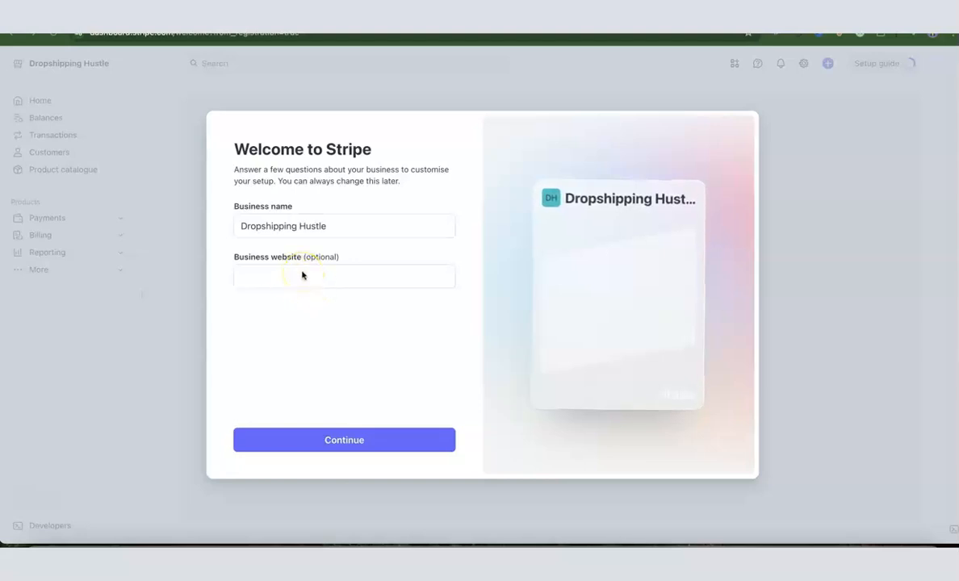
# Keep the business name without a website, choose One-off payments as the way to start, and go to the dashboard.
pyautogui.click(345, 440)
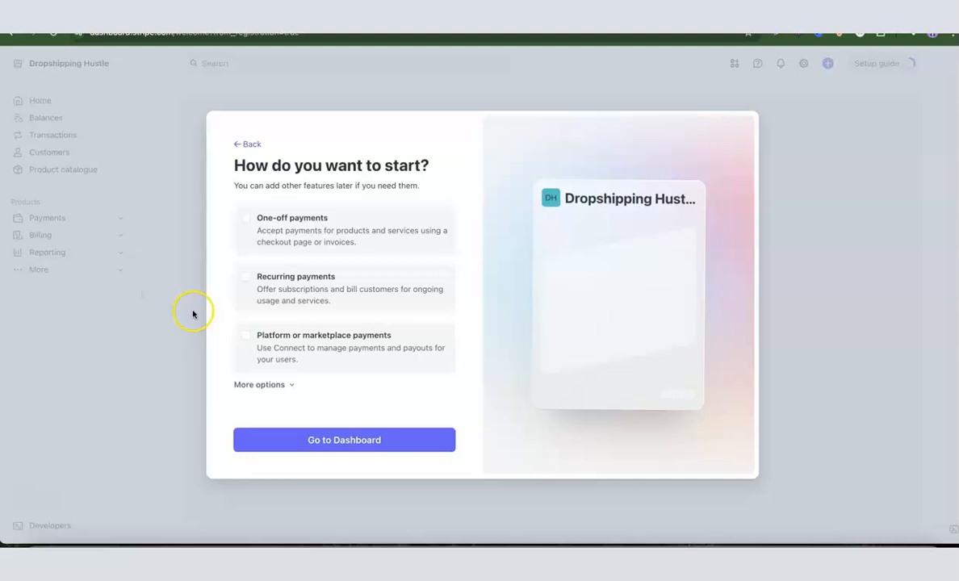
pyautogui.click(243, 219)
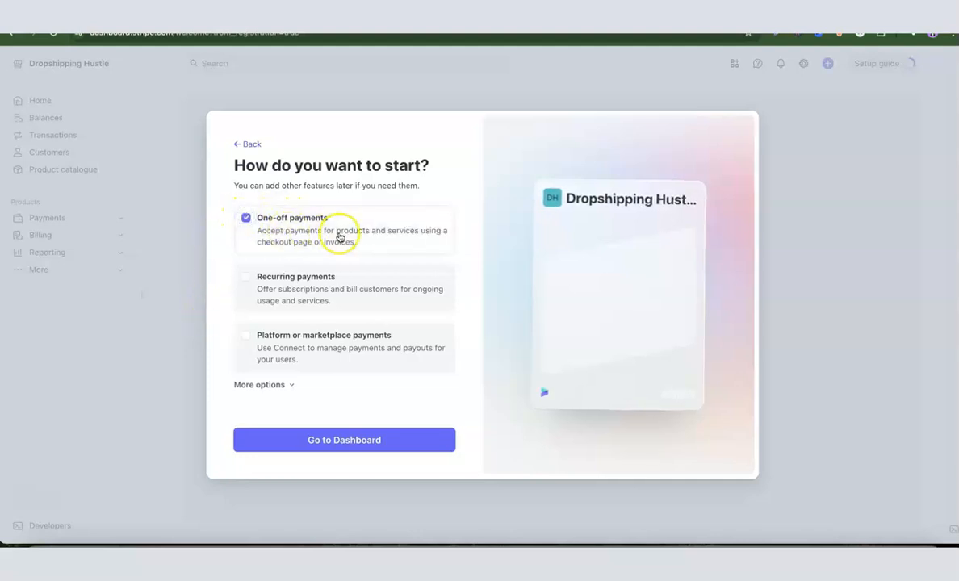
pyautogui.click(340, 443)
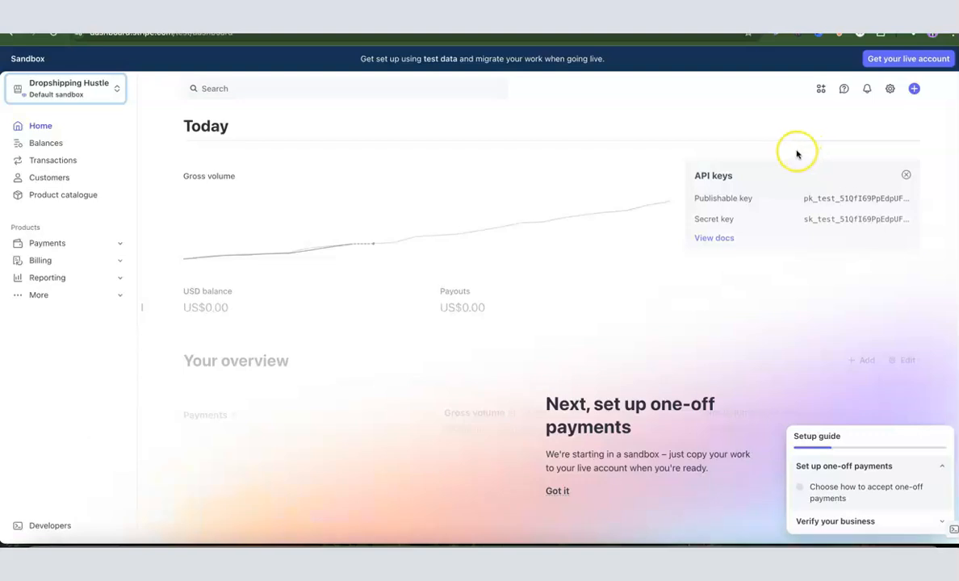
# Start the live account activation, set the business type to Company with a Single-member LLC structure, and continue to the business details.
pyautogui.click(901, 63)
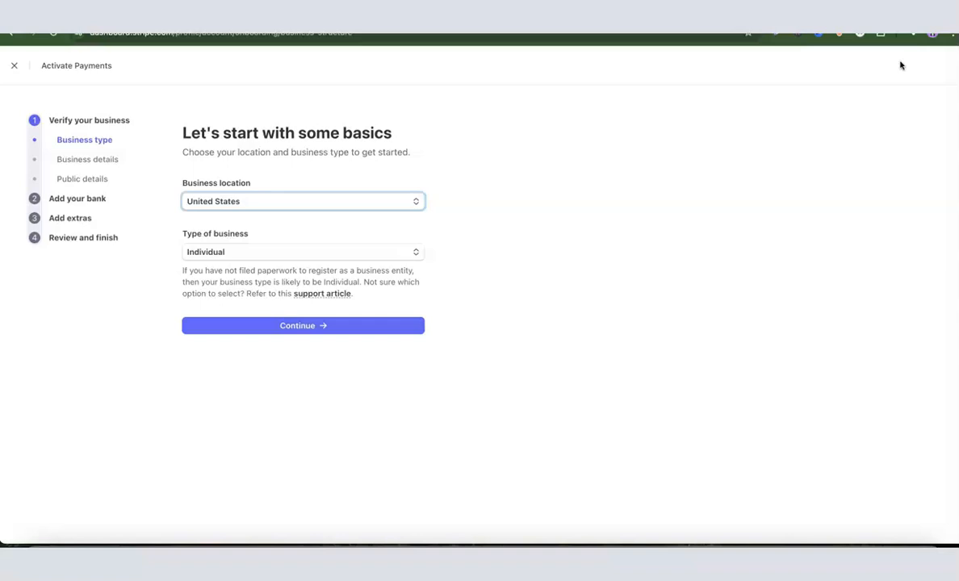
pyautogui.click(226, 495)
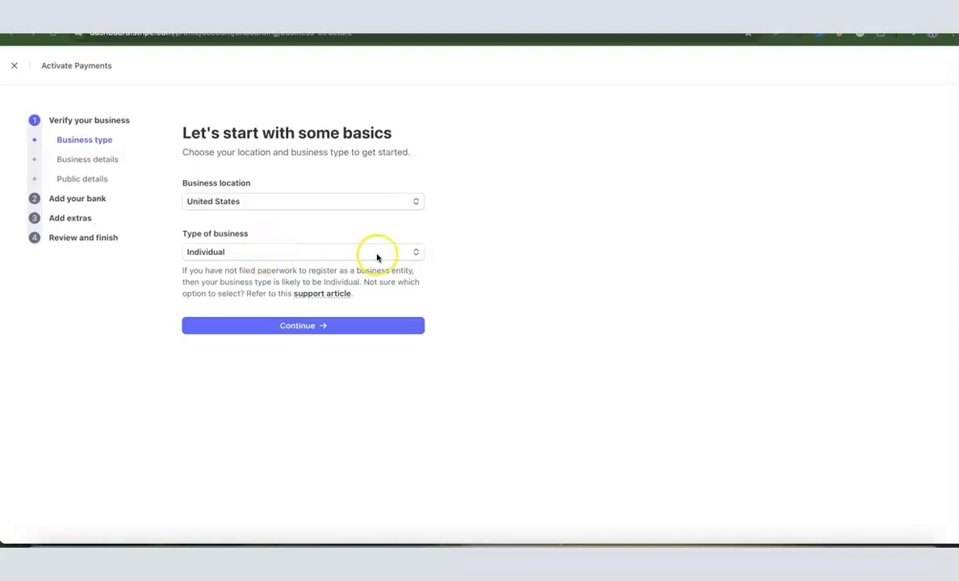
pyautogui.click(414, 253)
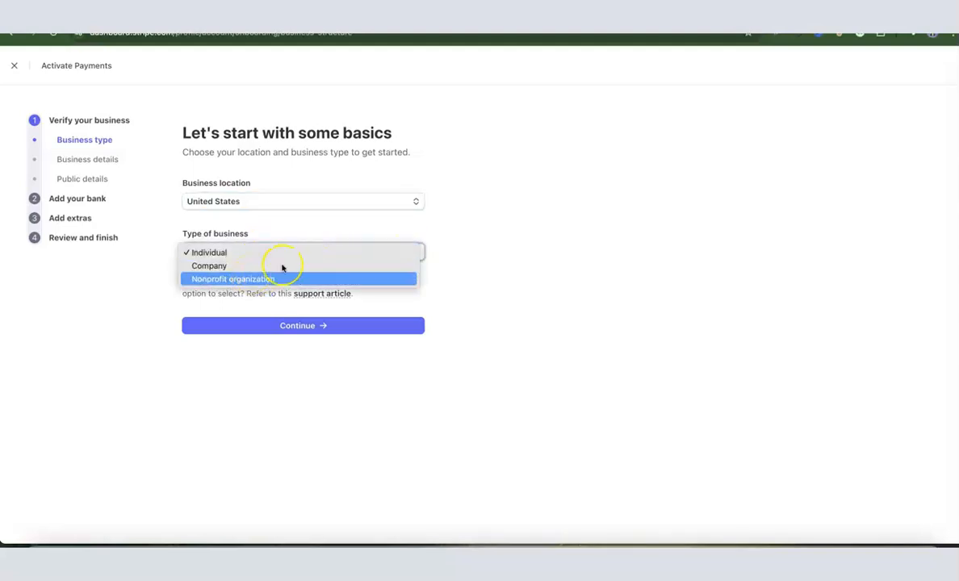
pyautogui.click(215, 267)
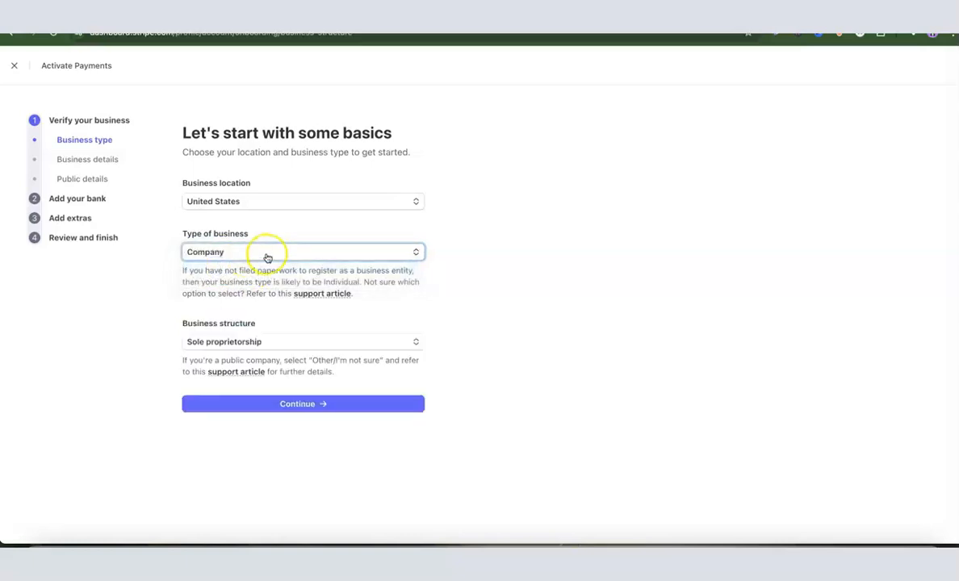
pyautogui.click(370, 344)
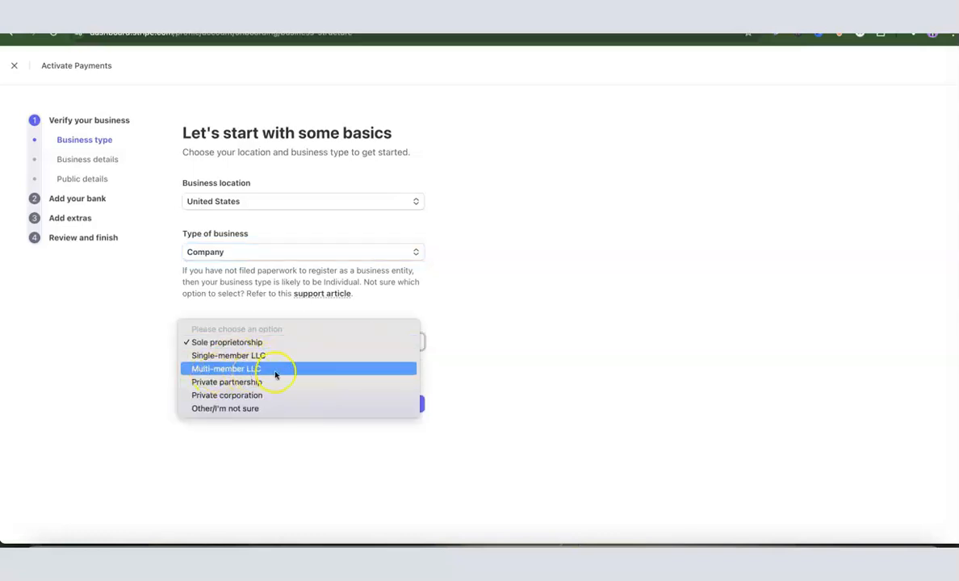
pyautogui.click(230, 355)
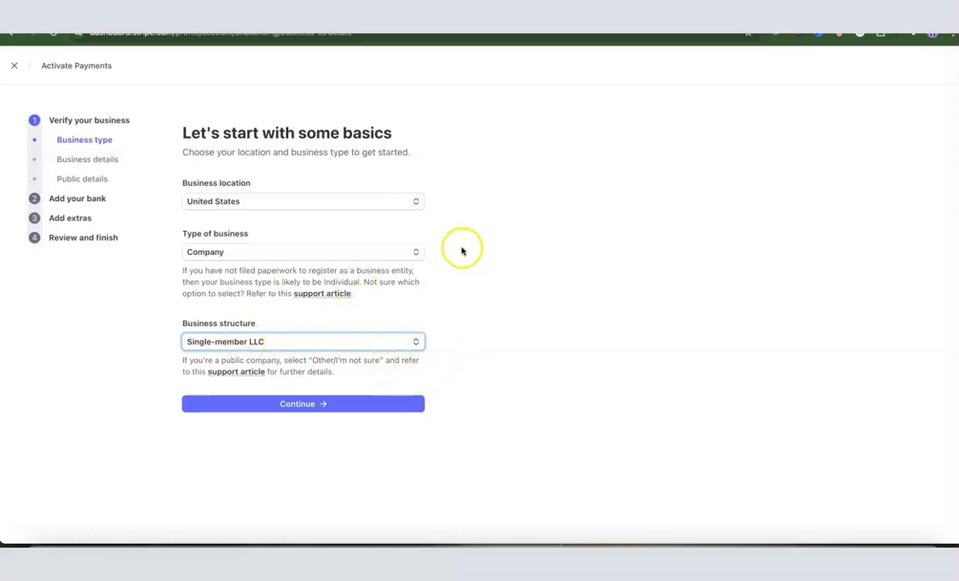
pyautogui.click(303, 404)
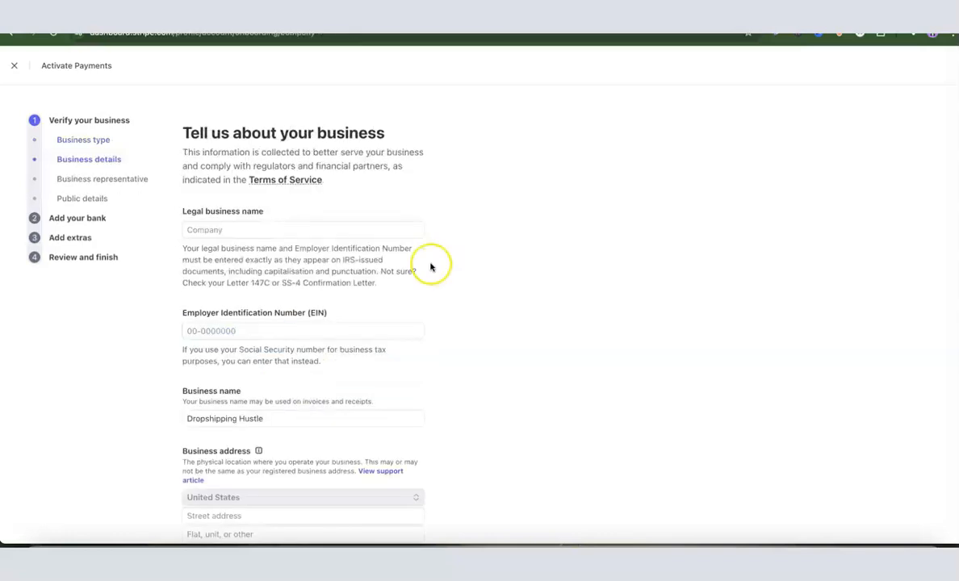
# Enter Dropshipping Hustle LLC as the legal business name.
pyautogui.click(286, 231)
pyautogui.write('Dropshii')
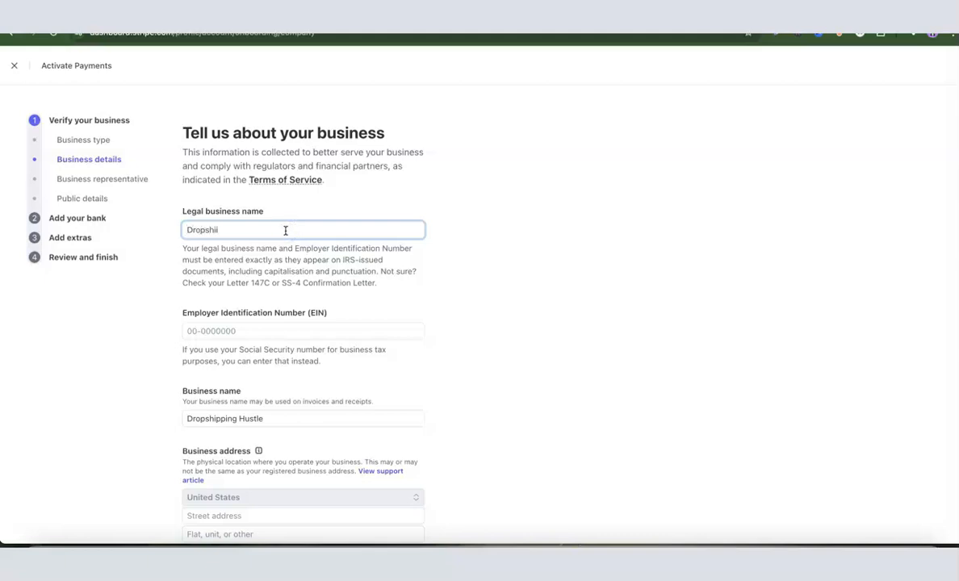
pyautogui.click(478, 227)
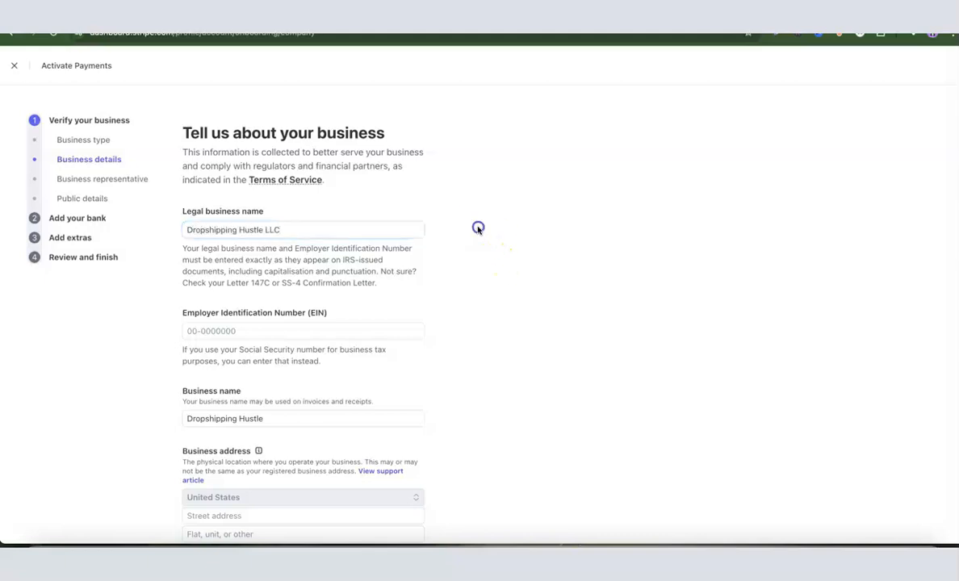
# Search the industry list of the business details for "ecommerce" and clear the search.
pyautogui.scroll(-1, 249, 264)
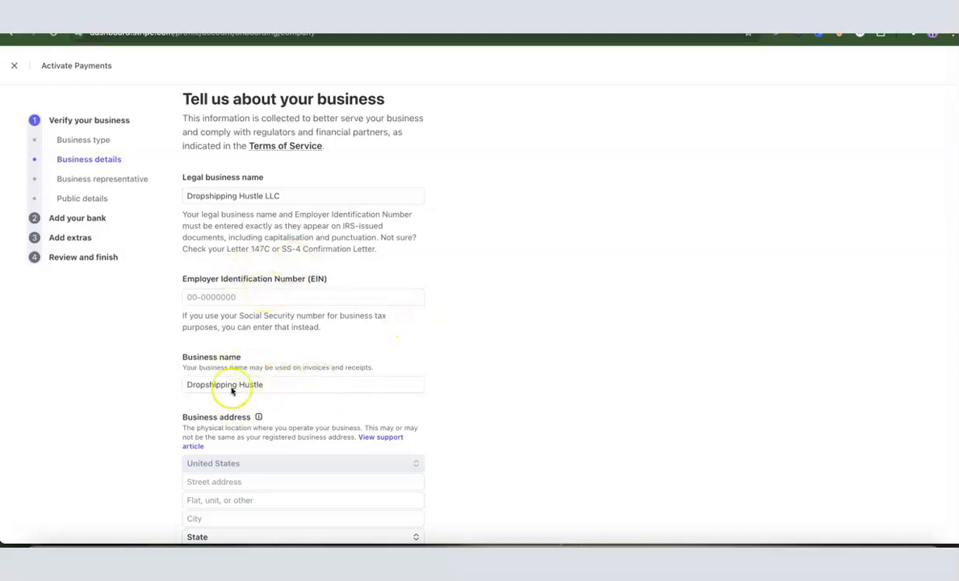
pyautogui.scroll(-3, 410, 347)
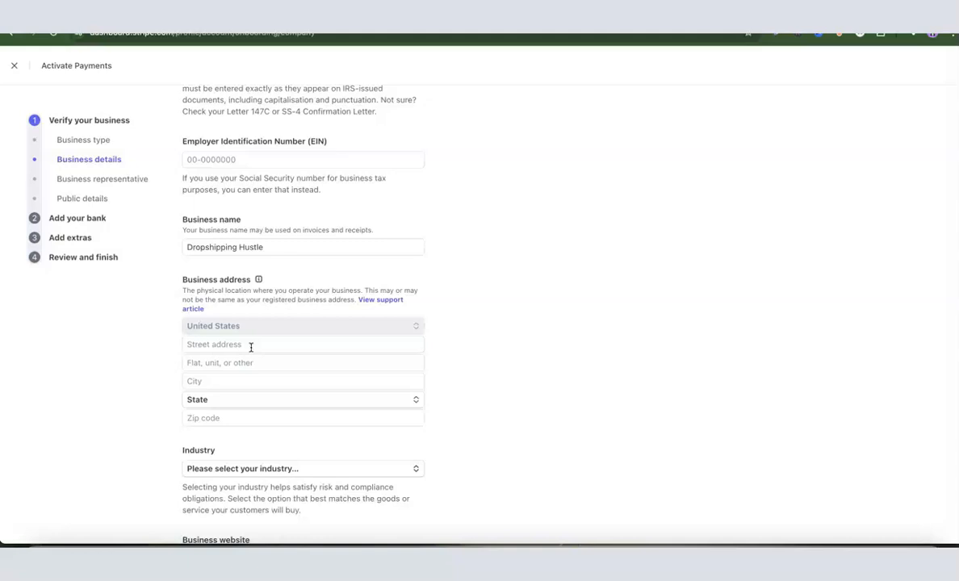
pyautogui.scroll(-1, 251, 347)
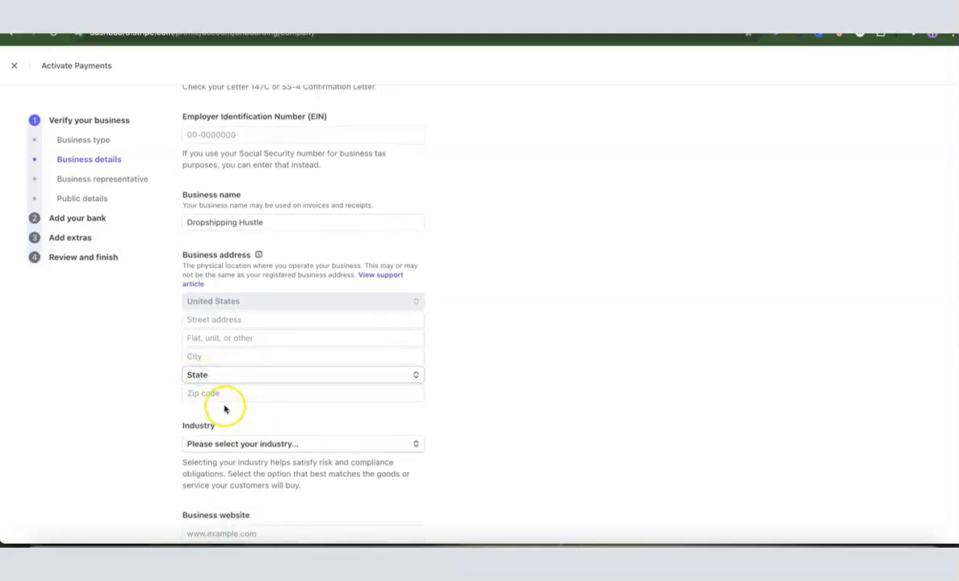
pyautogui.scroll(-3, 464, 359)
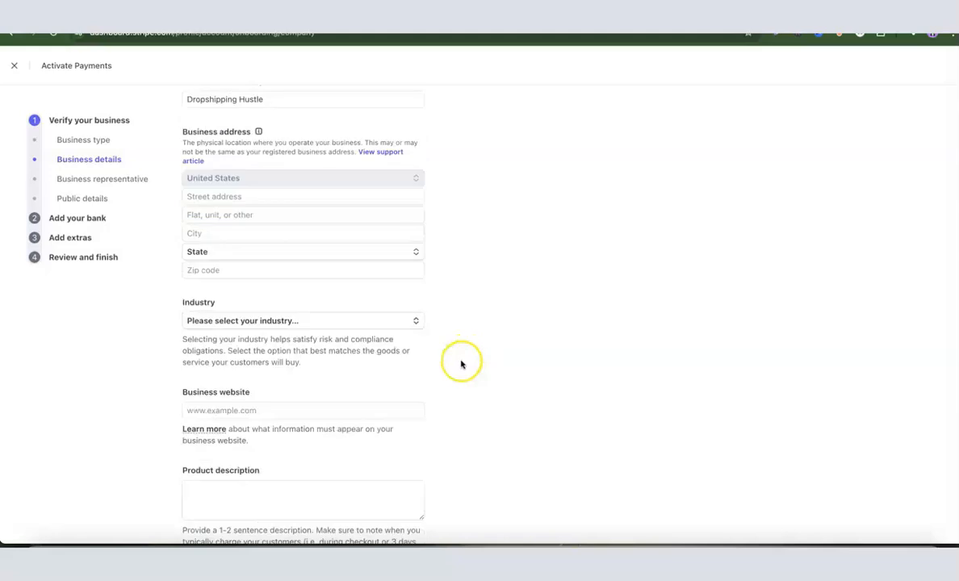
pyautogui.click(274, 322)
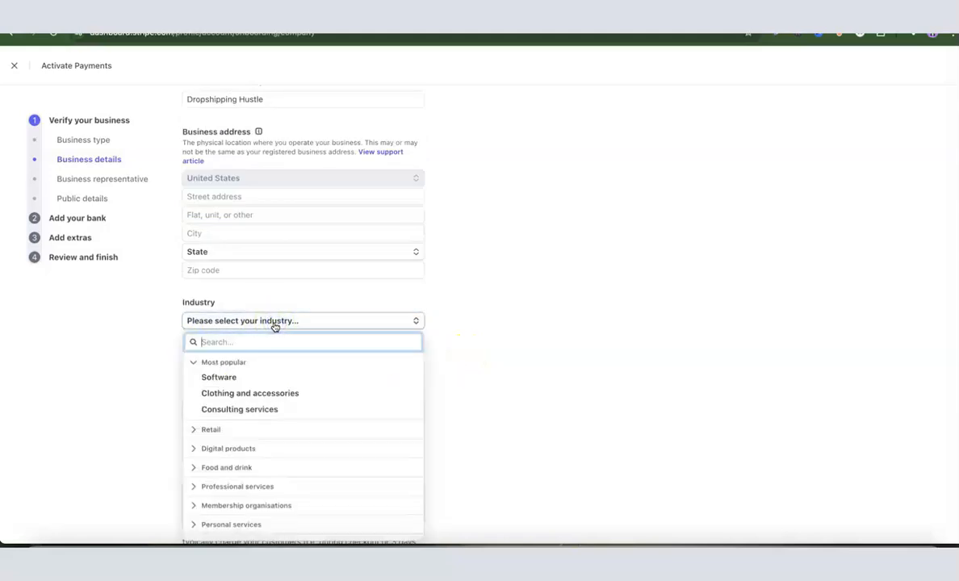
pyautogui.write('e')
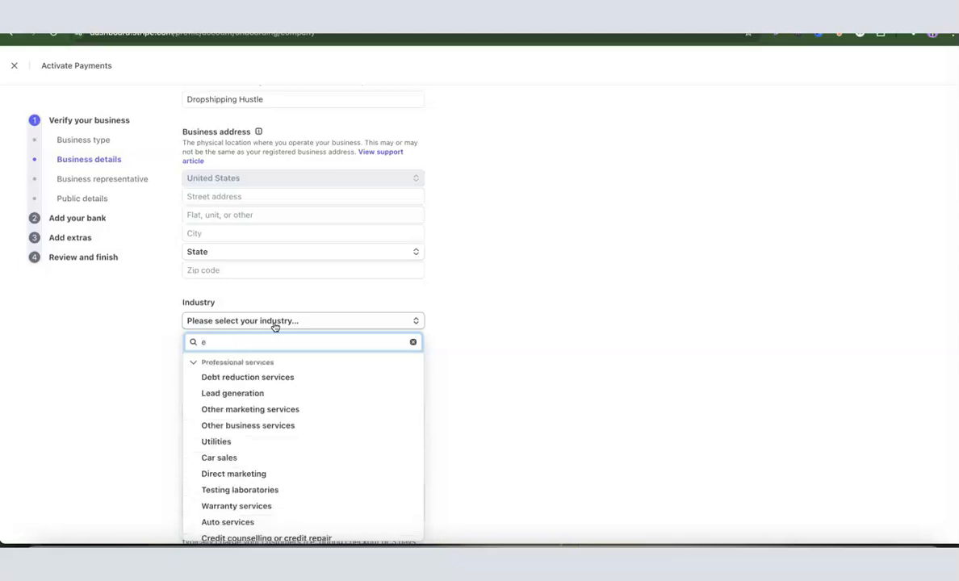
pyautogui.write('comme')
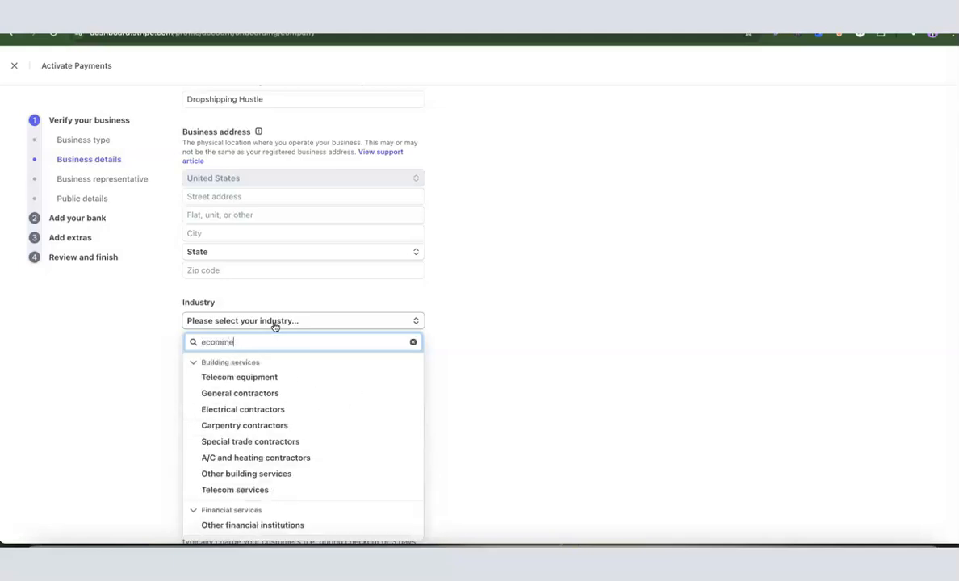
pyautogui.write('rce')
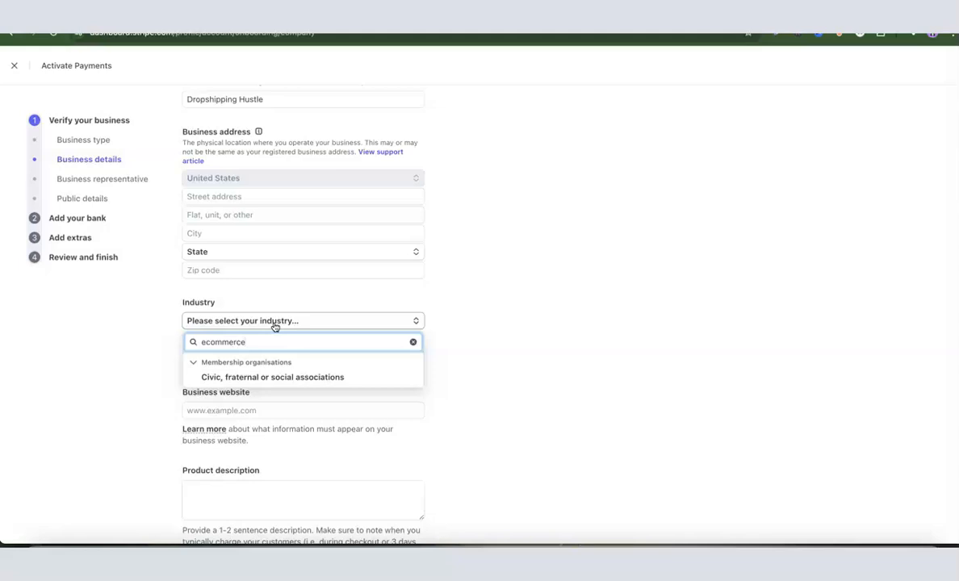
pyautogui.press('BackSpace')
pyautogui.press('BackSpace')
pyautogui.press('BackSpace')
pyautogui.press('BackSpace')
pyautogui.press('BackSpace')
pyautogui.press('BackSpace')
pyautogui.press('BackSpace')
pyautogui.press('BackSpace')
pyautogui.press('BackSpace')
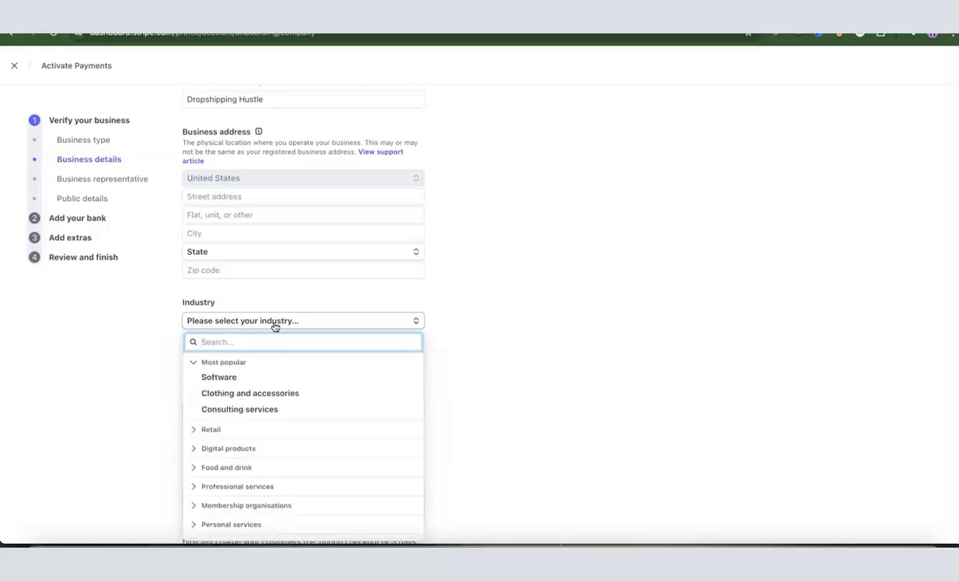
# Search the industry list for "reta" to examine the retail options, and close the list without choosing one.
pyautogui.write('reta')
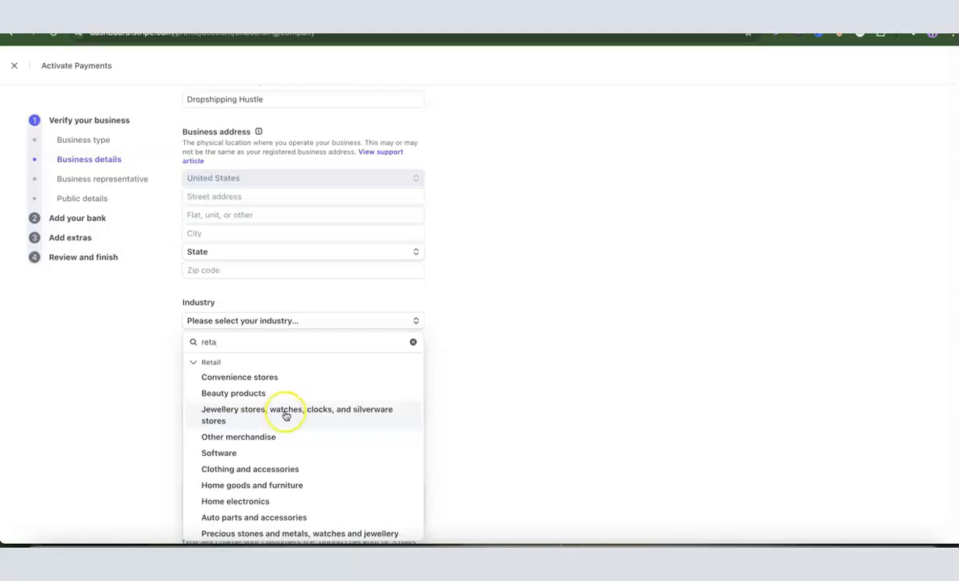
pyautogui.click(275, 342)
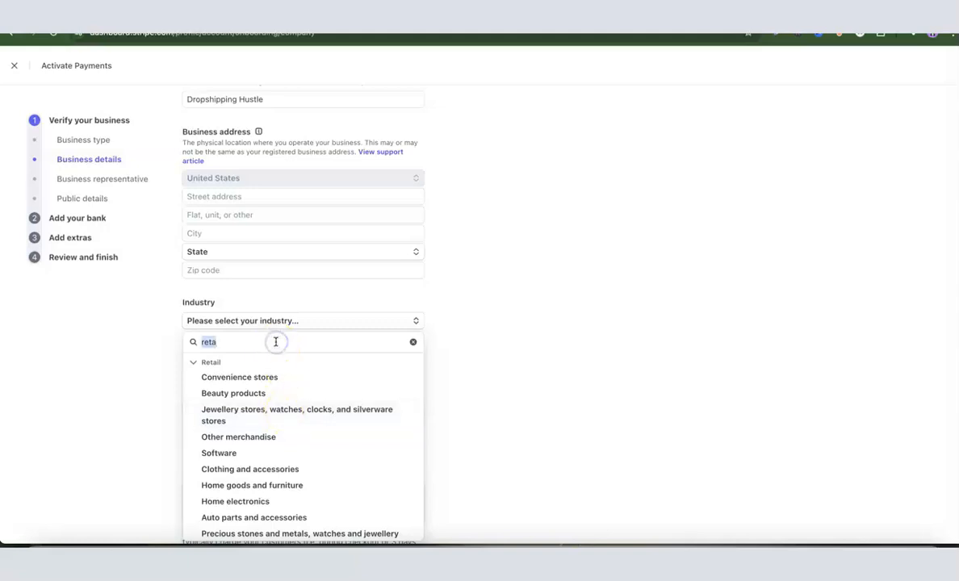
pyautogui.press('BackSpace')
pyautogui.click(462, 340)
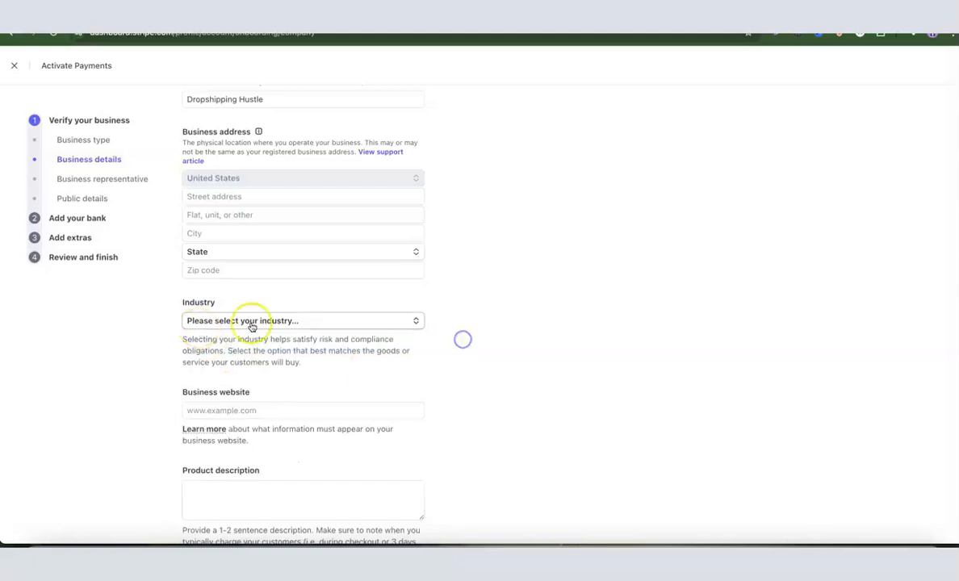
# Review the business details form from the legal business name to the product description, and continue to the business representative details.
pyautogui.scroll(-2, 266, 322)
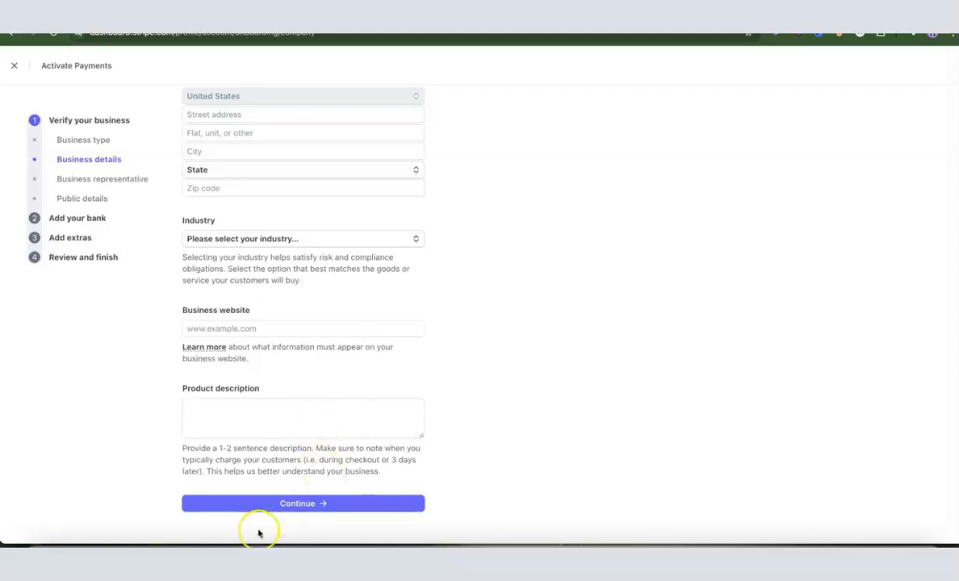
pyautogui.scroll(5, 372, 431)
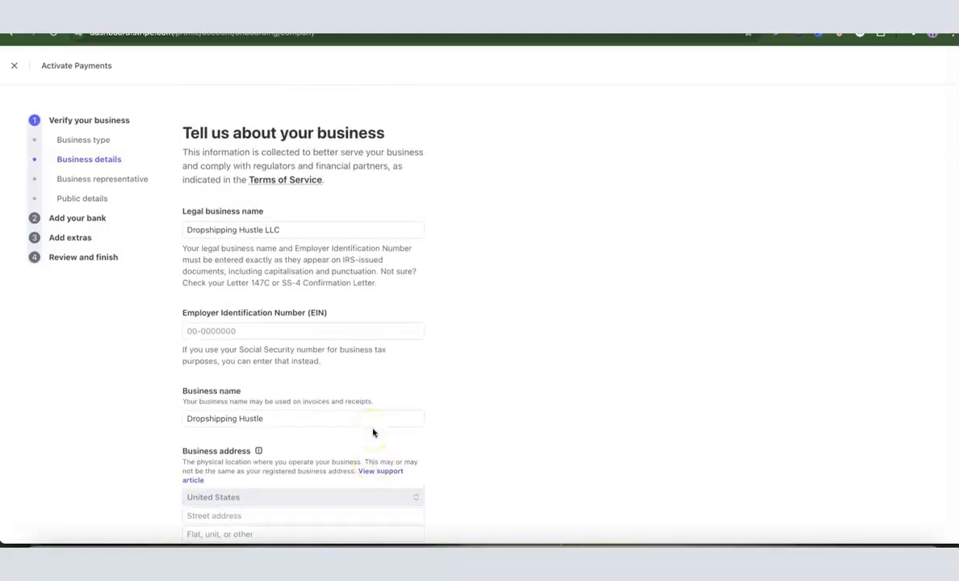
pyautogui.scroll(-5, 368, 401)
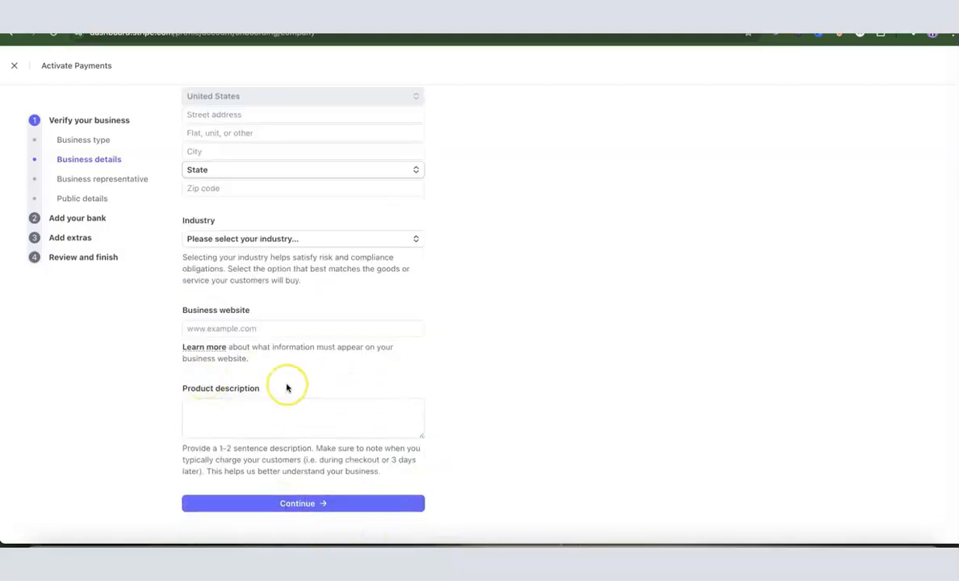
pyautogui.click(323, 505)
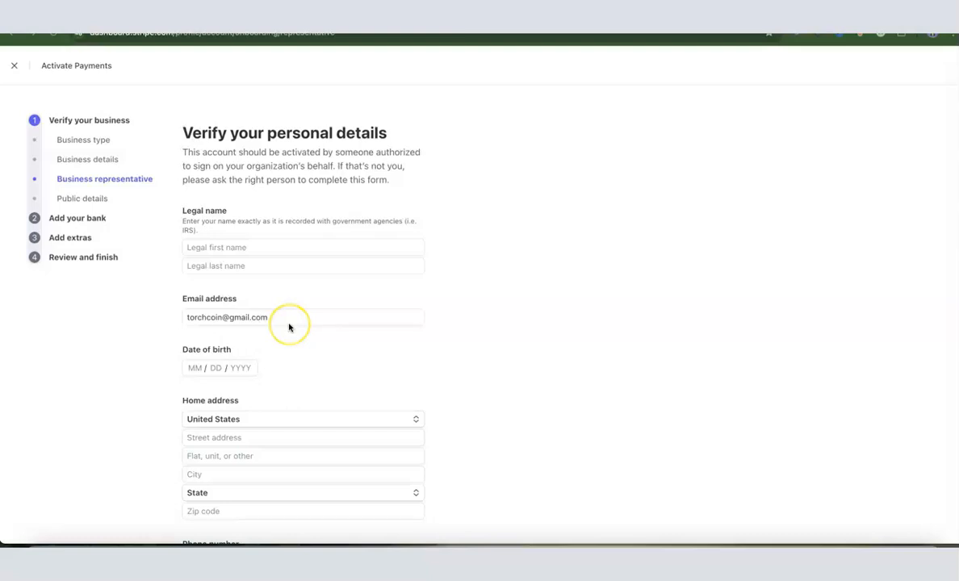
# Review the representative's personal details and open the home address country list, keeping United States selected.
pyautogui.scroll(-2, 289, 326)
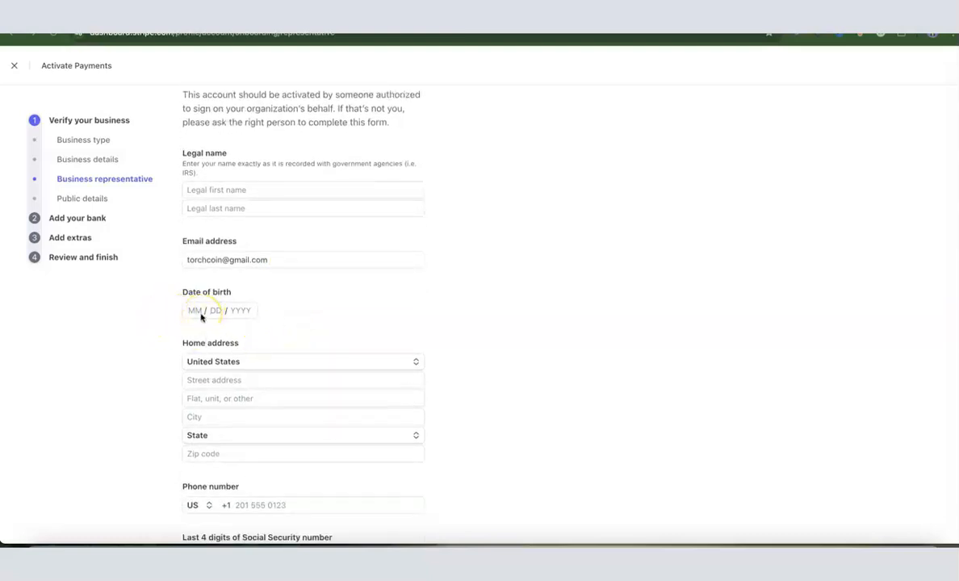
pyautogui.scroll(-1, 201, 317)
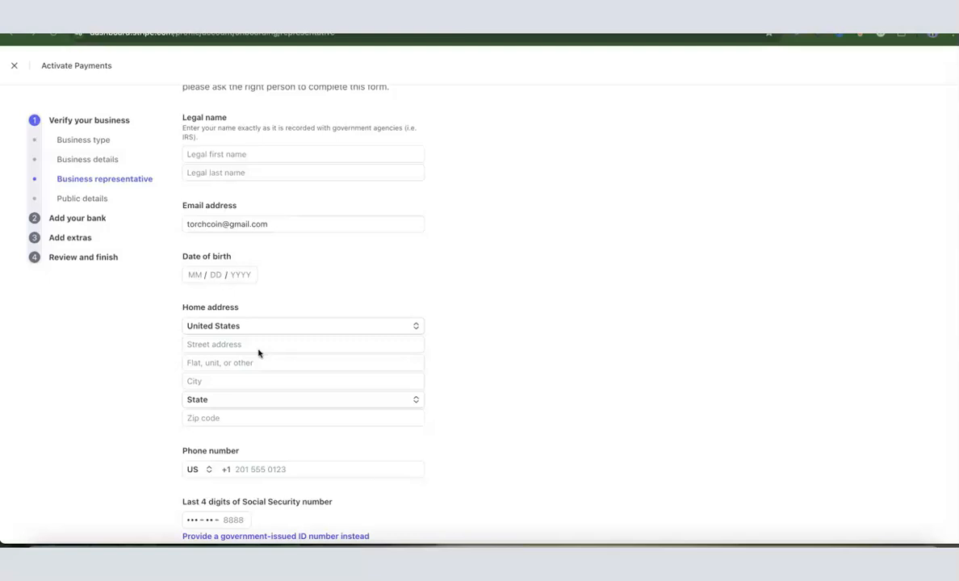
pyautogui.click(417, 326)
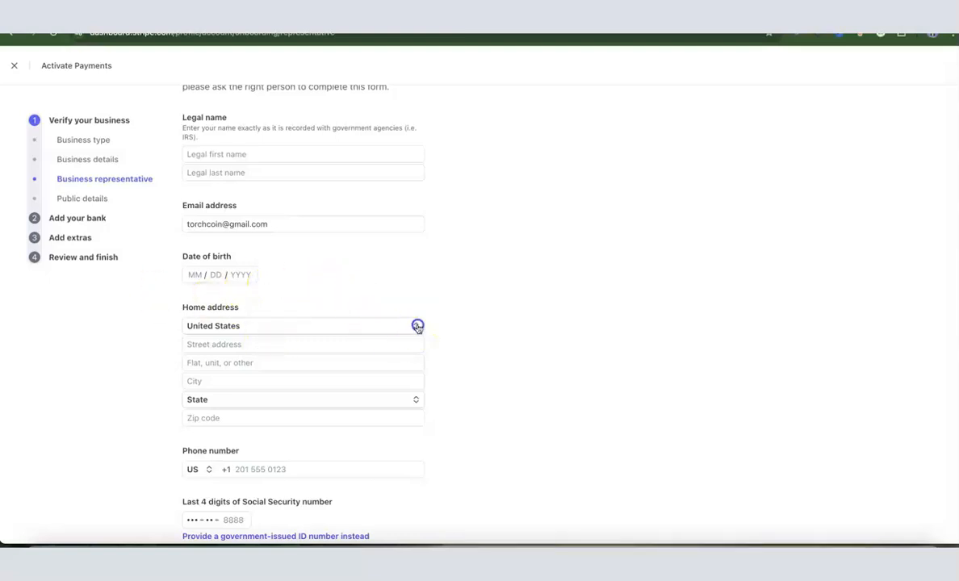
pyautogui.click(416, 327)
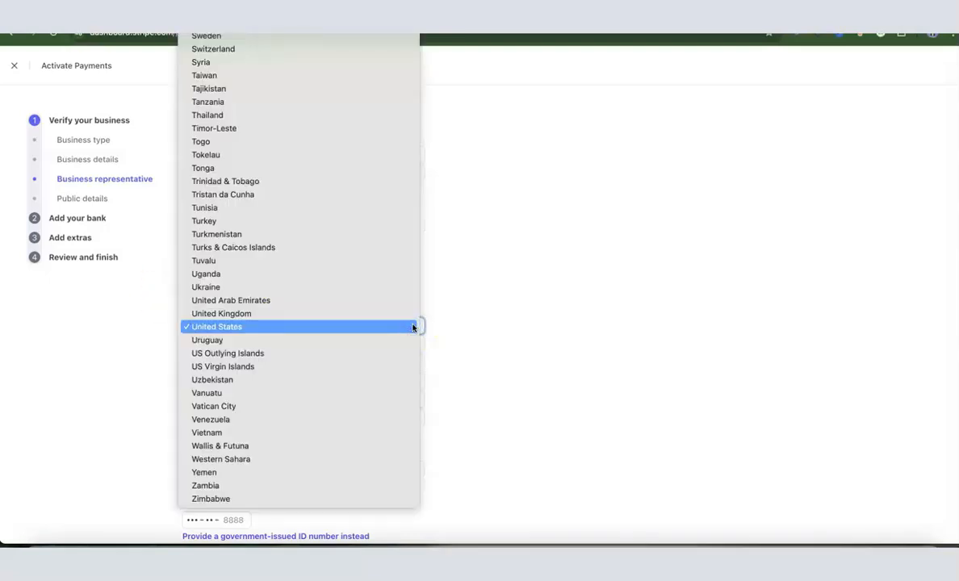
pyautogui.click(445, 326)
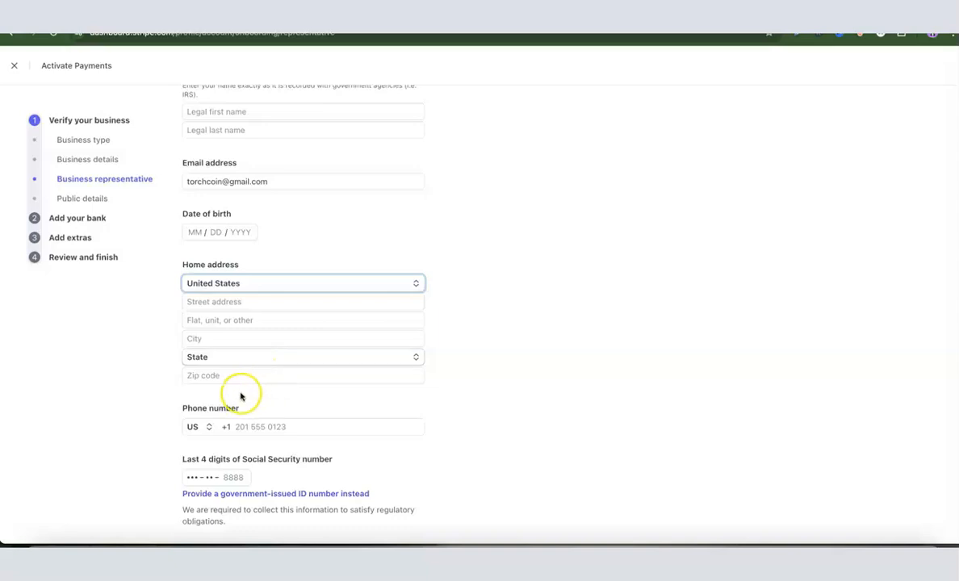
# Open the country code list of the representative's phone number and keep US selected.
pyautogui.scroll(-1, 551, 321)
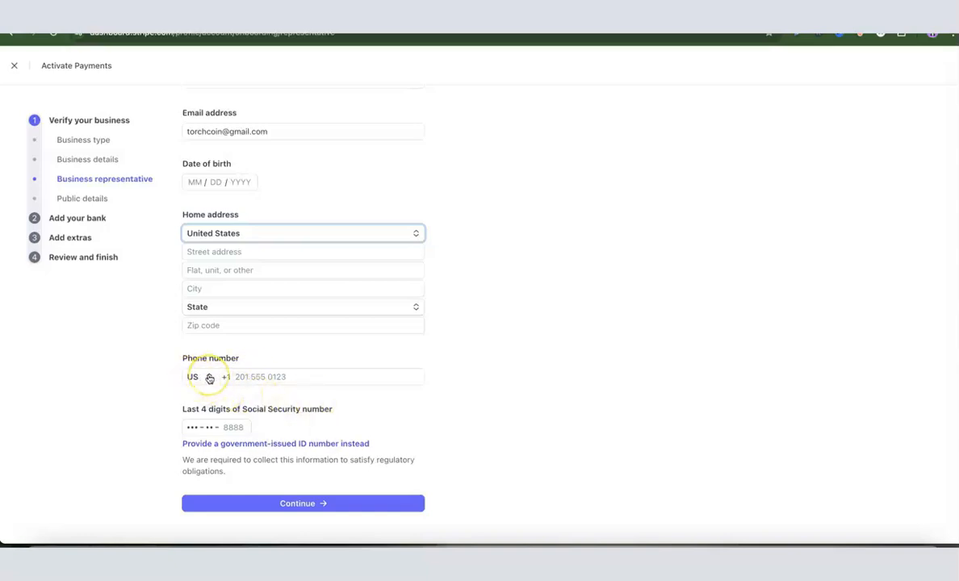
pyautogui.click(206, 378)
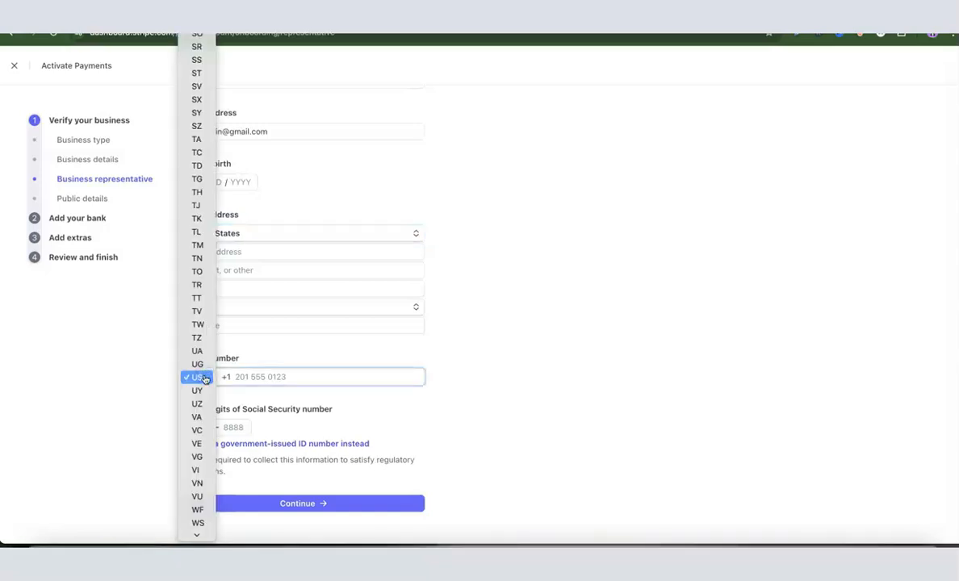
pyautogui.click(202, 378)
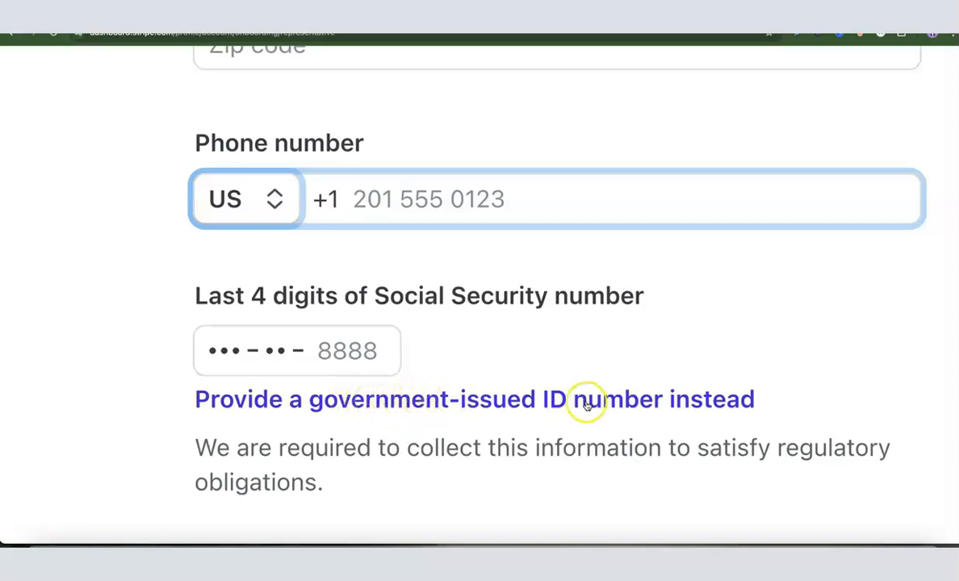
# Switch the representative's identification to a government-issued ID number, browse the available issuing countries and keep US.
pyautogui.click(377, 398)
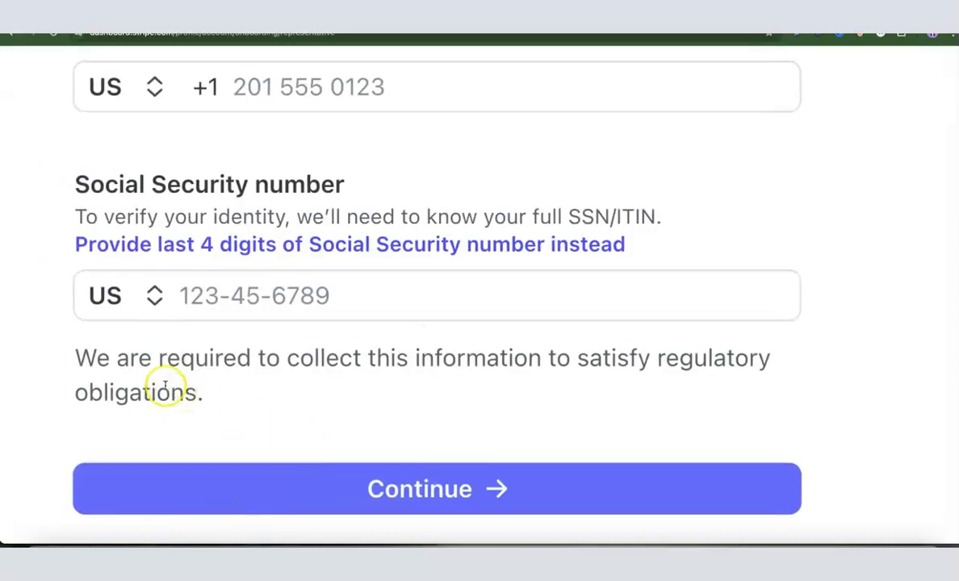
pyautogui.click(153, 296)
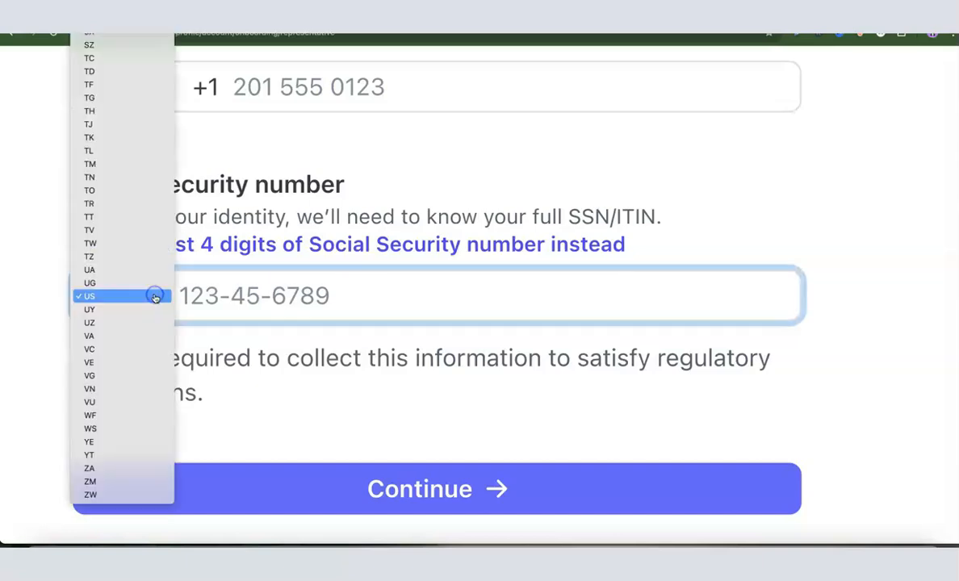
pyautogui.scroll(10, 98, 275)
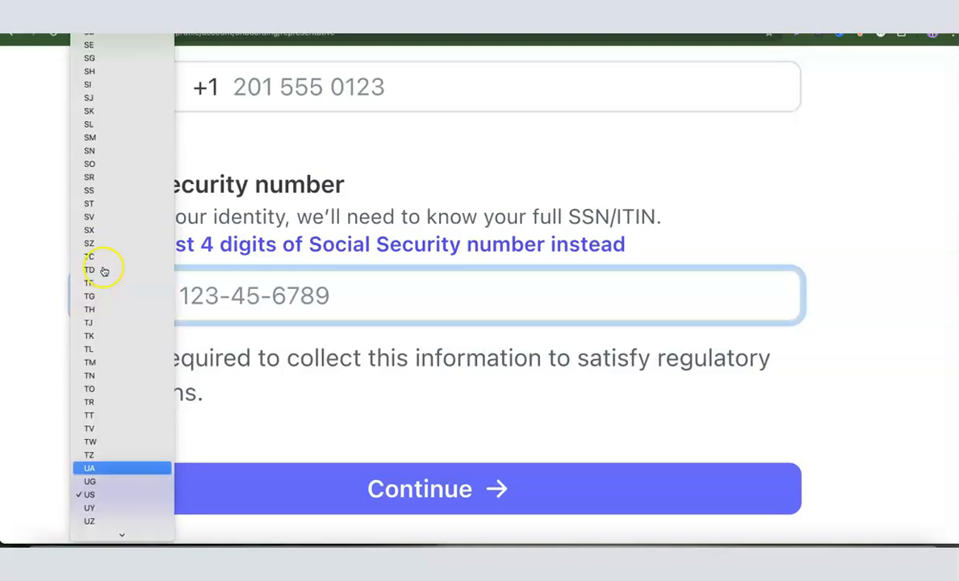
pyautogui.scroll(-10, 103, 241)
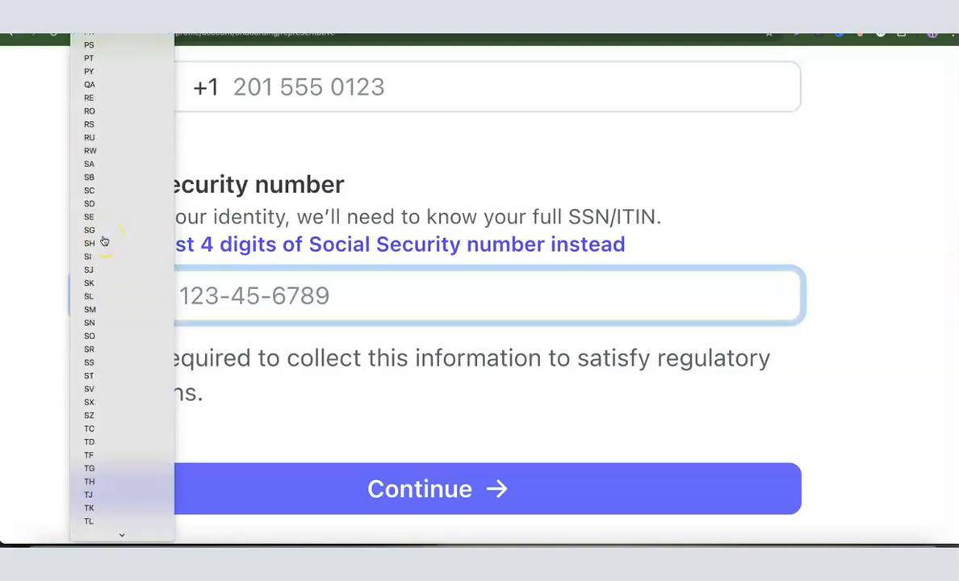
pyautogui.scroll(-1, 103, 241)
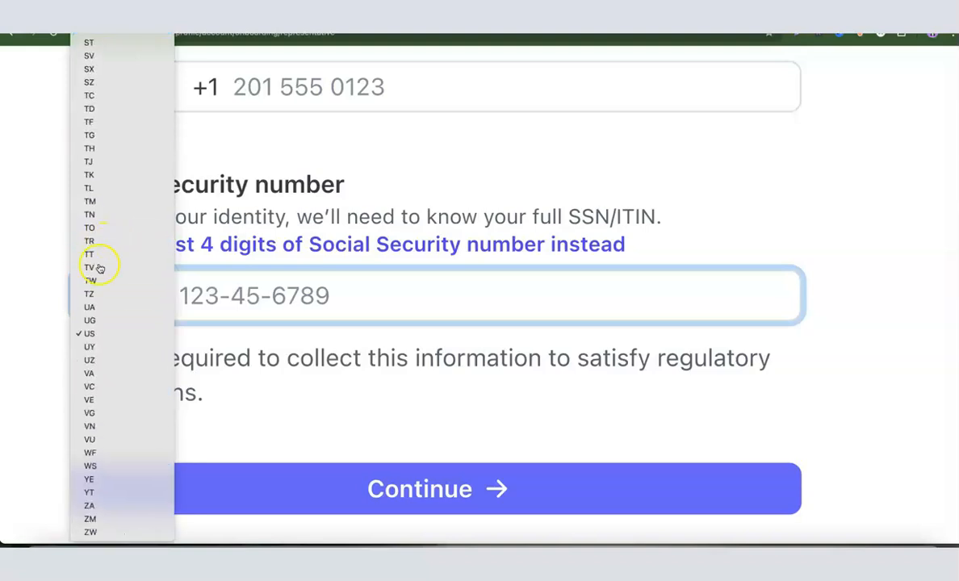
pyautogui.click(91, 333)
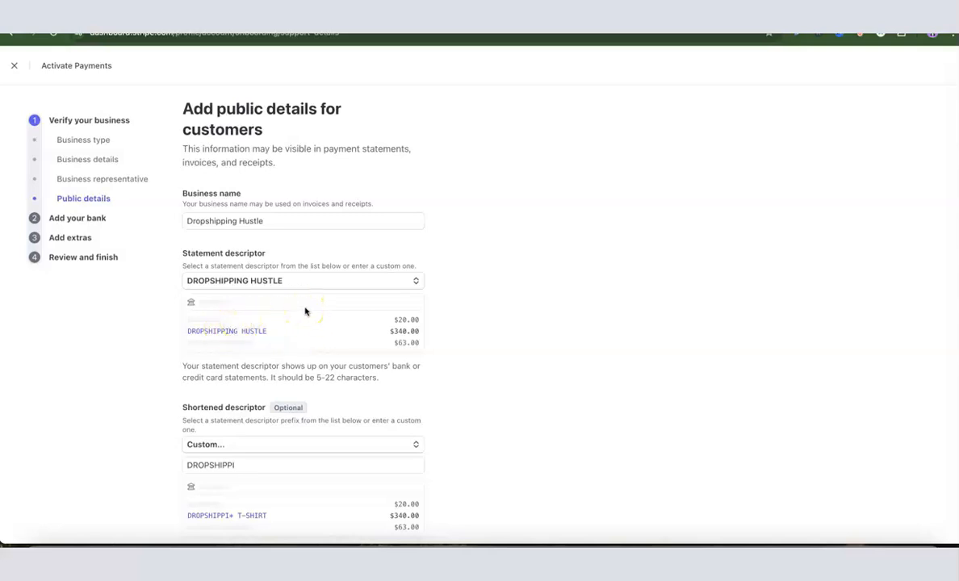
# Review the business name and statement descriptor in the public details, and check the shortened descriptor options, keeping Custom.
pyautogui.scroll(-1, 303, 310)
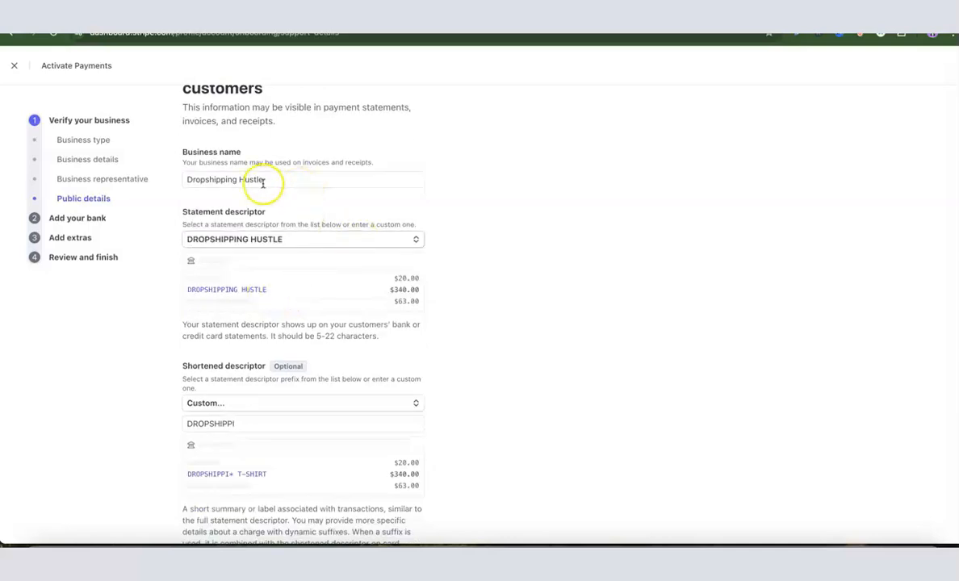
pyautogui.scroll(-1, 301, 239)
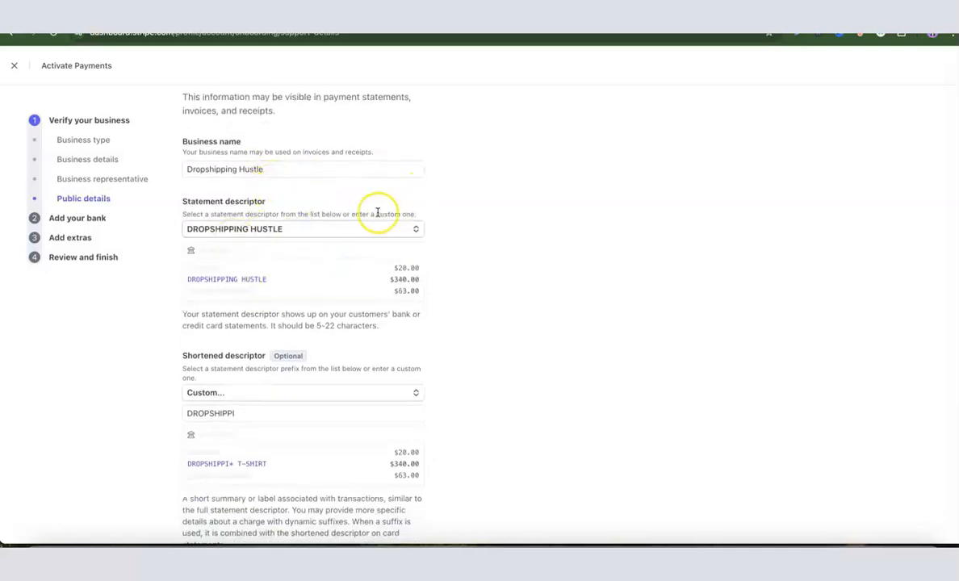
pyautogui.scroll(-2, 293, 327)
pyautogui.click(294, 328)
pyautogui.scroll(-4, 235, 301)
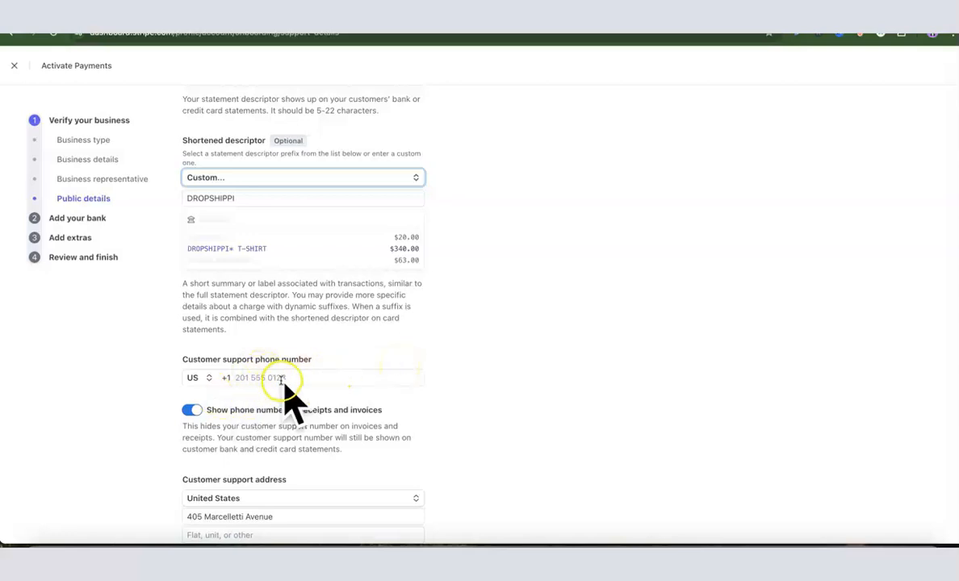
# Review the customer support phone number, its display on receipts and invoices, and the customer support address in the public details.
pyautogui.scroll(-1, 335, 369)
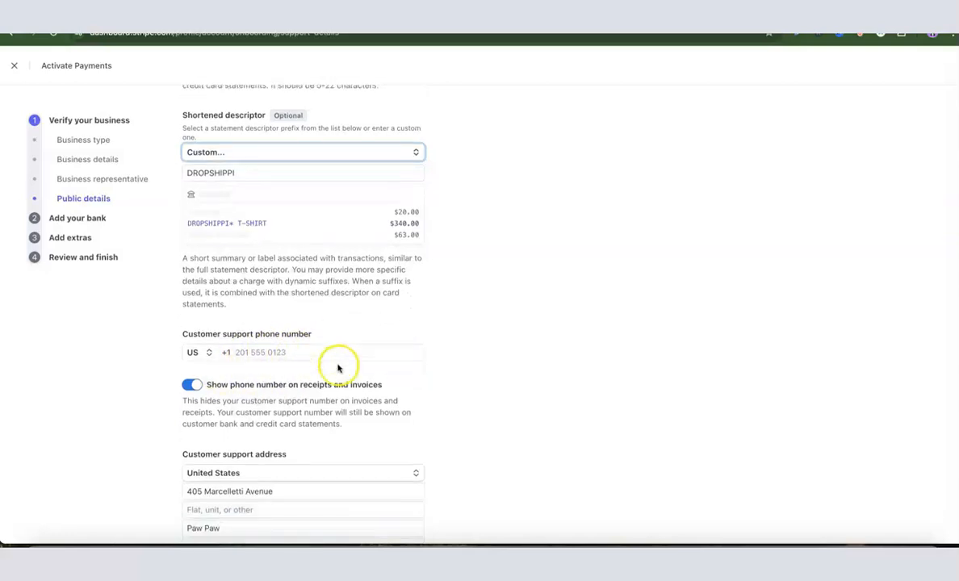
pyautogui.click(267, 352)
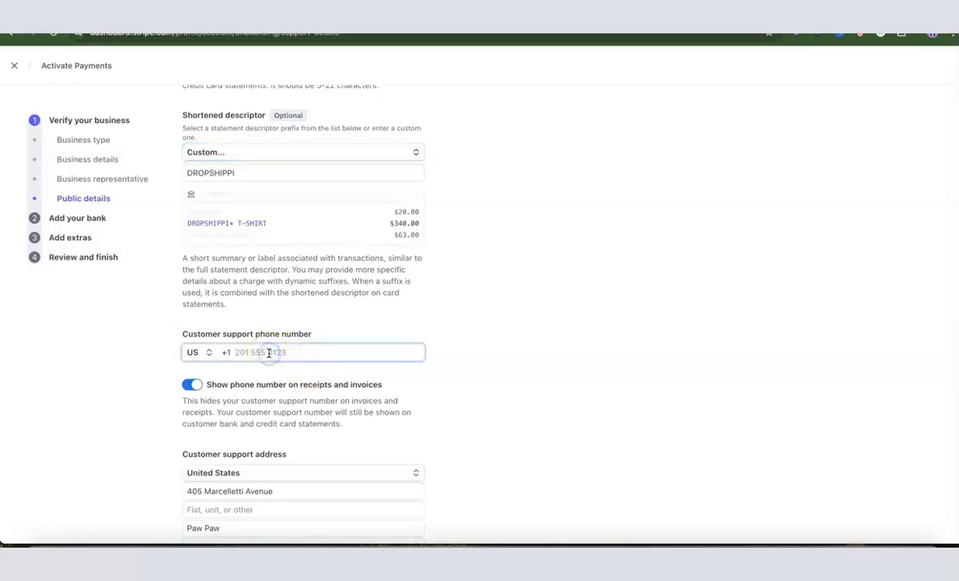
pyautogui.scroll(-3, 269, 361)
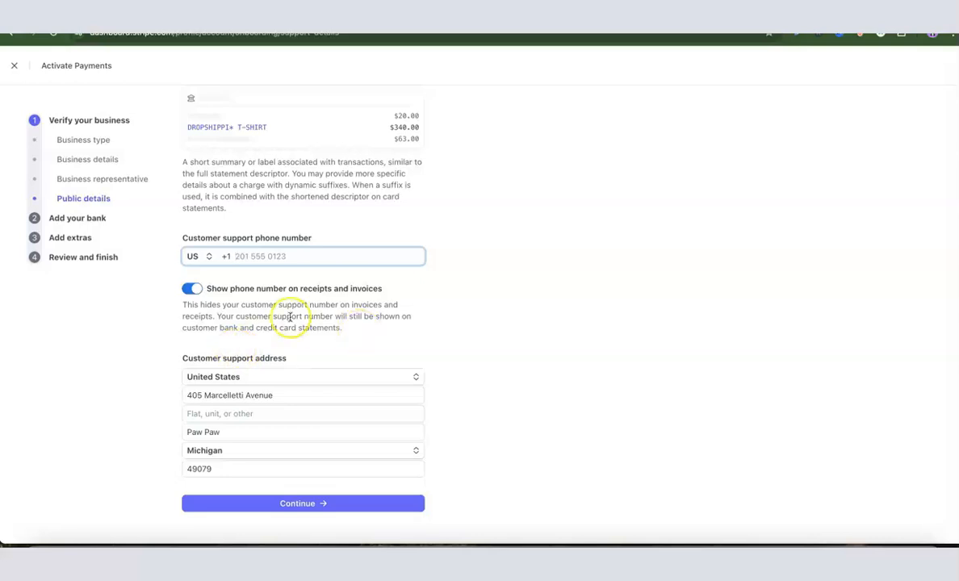
pyautogui.scroll(1, 274, 313)
pyautogui.scroll(1, 275, 312)
pyautogui.scroll(-2, 304, 313)
pyautogui.scroll(3, 298, 371)
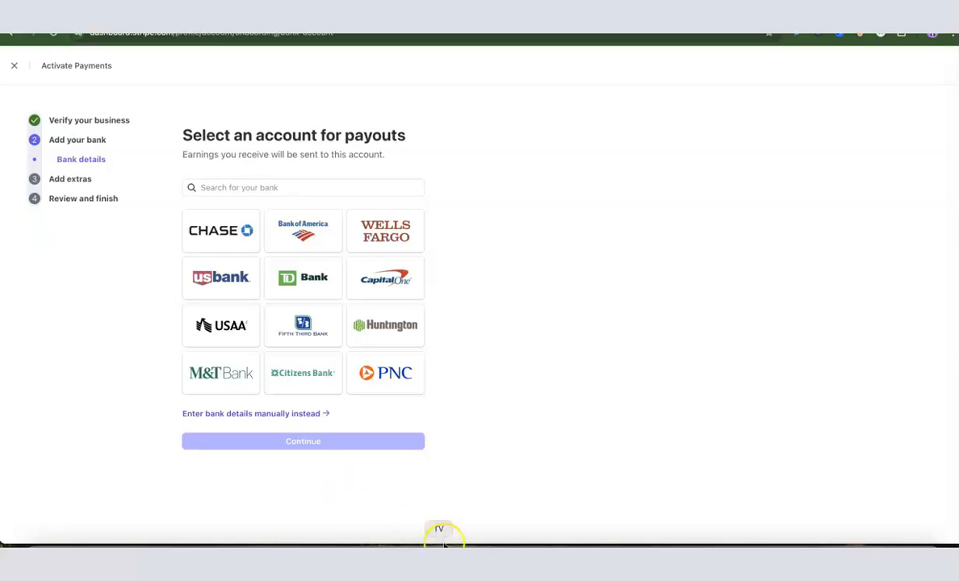
# Choose manual bank entry for payouts, fill in the routing number and the confirmed account number, and submit the bank details.
pyautogui.click(224, 414)
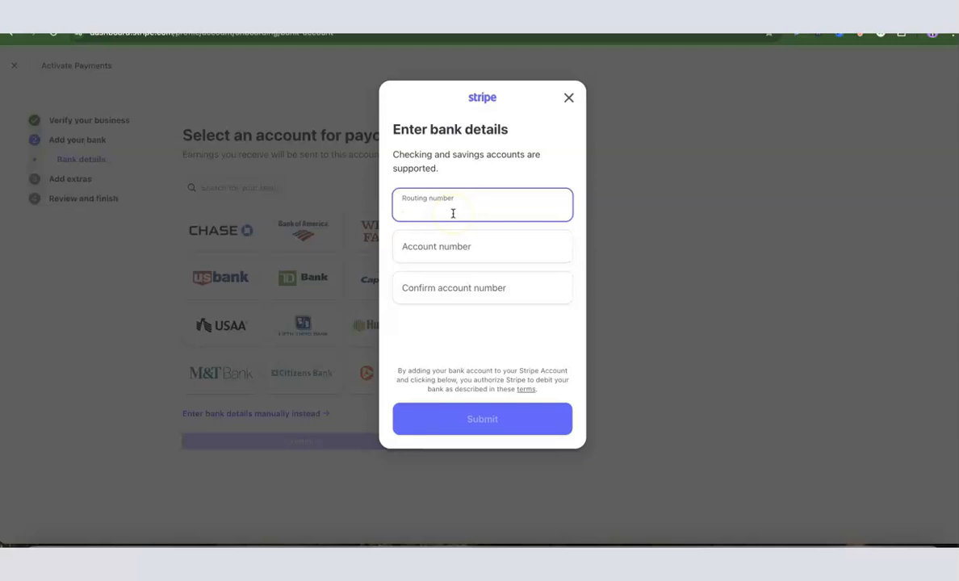
pyautogui.click(467, 436)
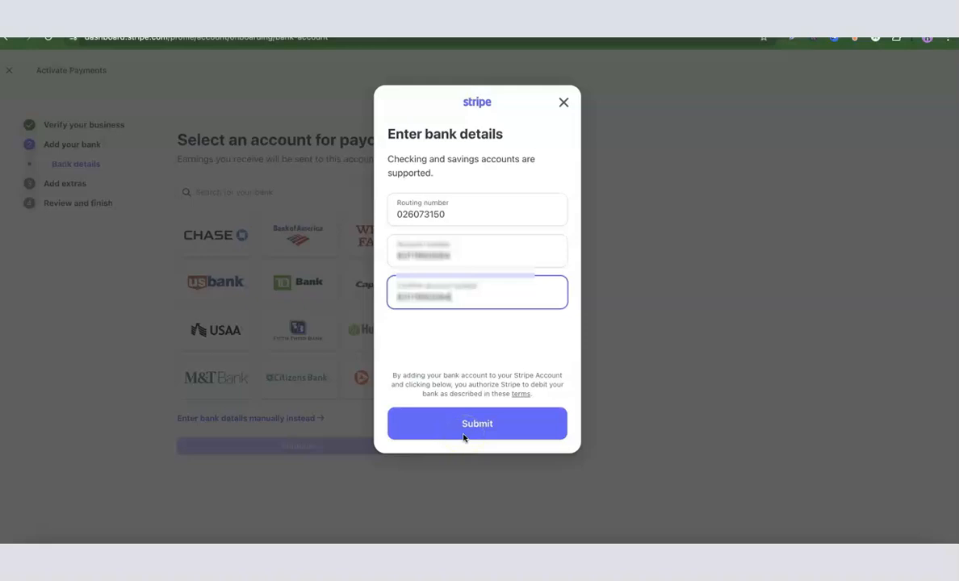
pyautogui.click(456, 434)
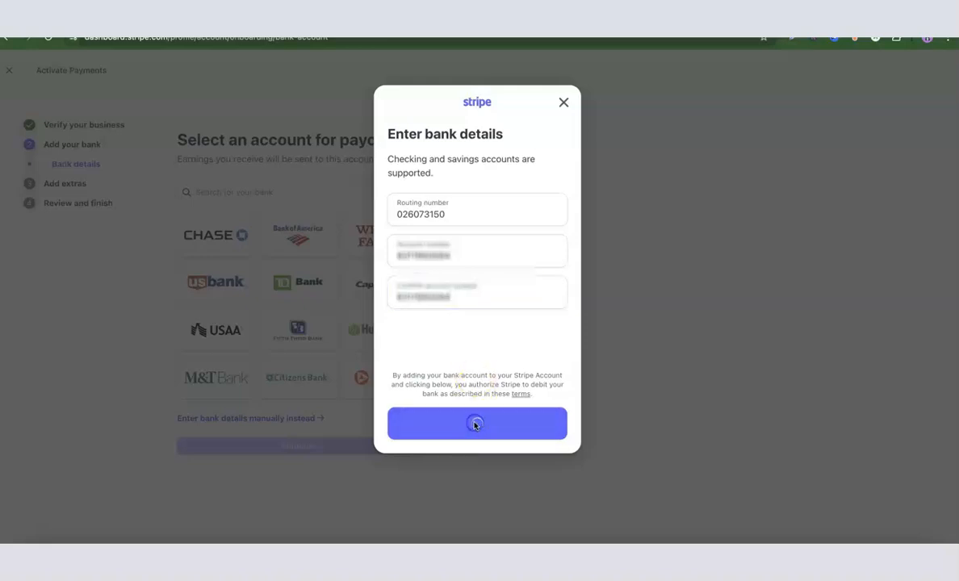
pyautogui.click(540, 292)
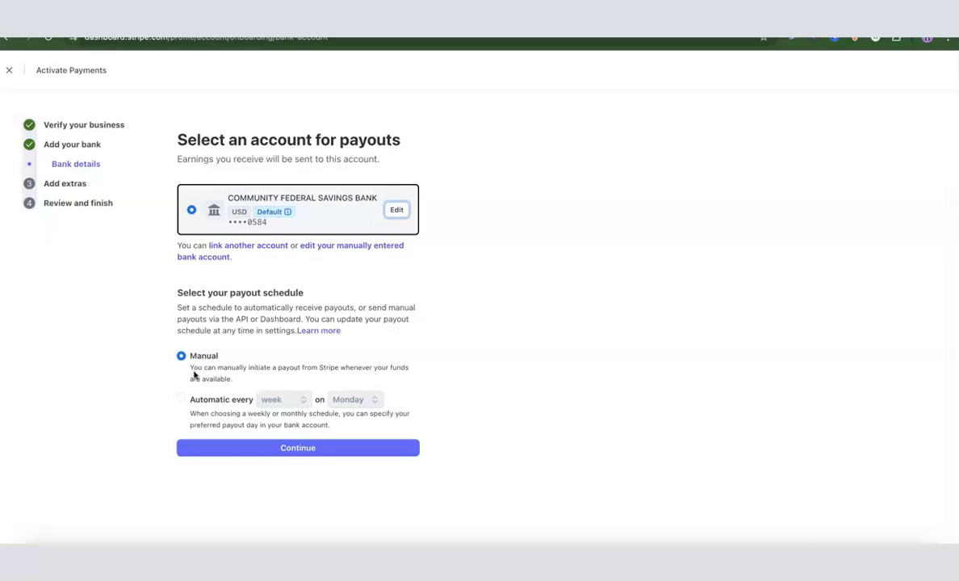
# Set the payout schedule to automatic every week on Monday, and skip the optional tax calculation.
pyautogui.click(276, 404)
pyautogui.click(278, 401)
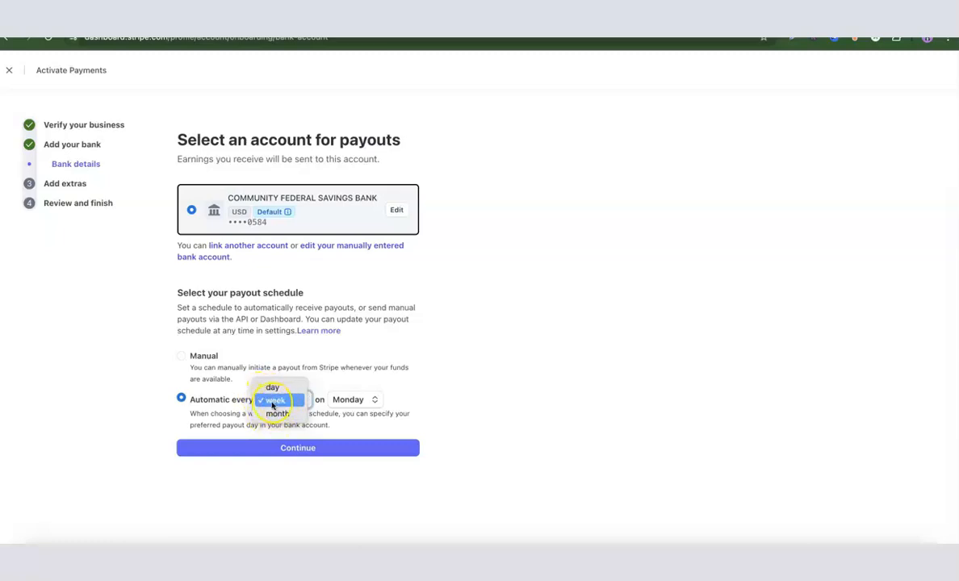
pyautogui.click(273, 401)
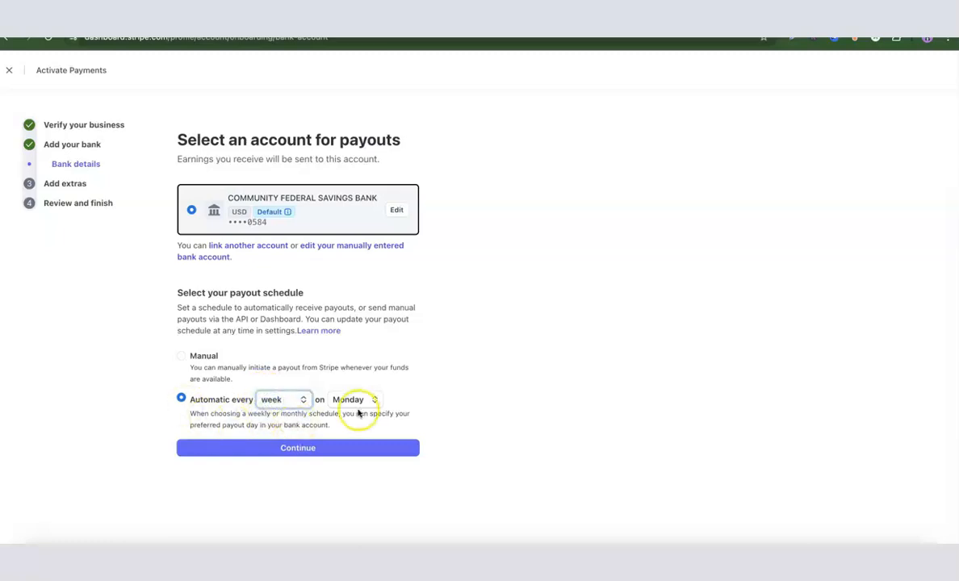
pyautogui.click(181, 357)
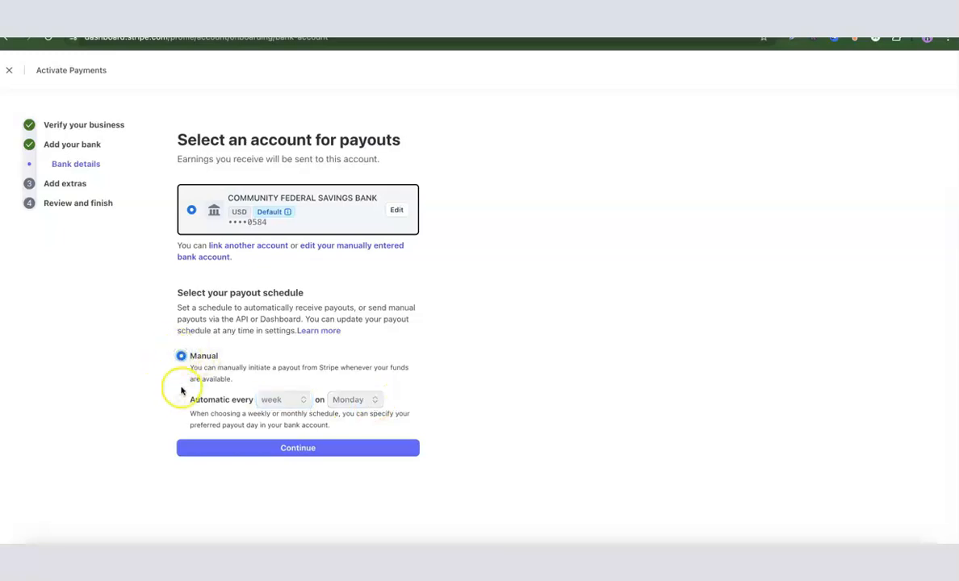
pyautogui.click(181, 399)
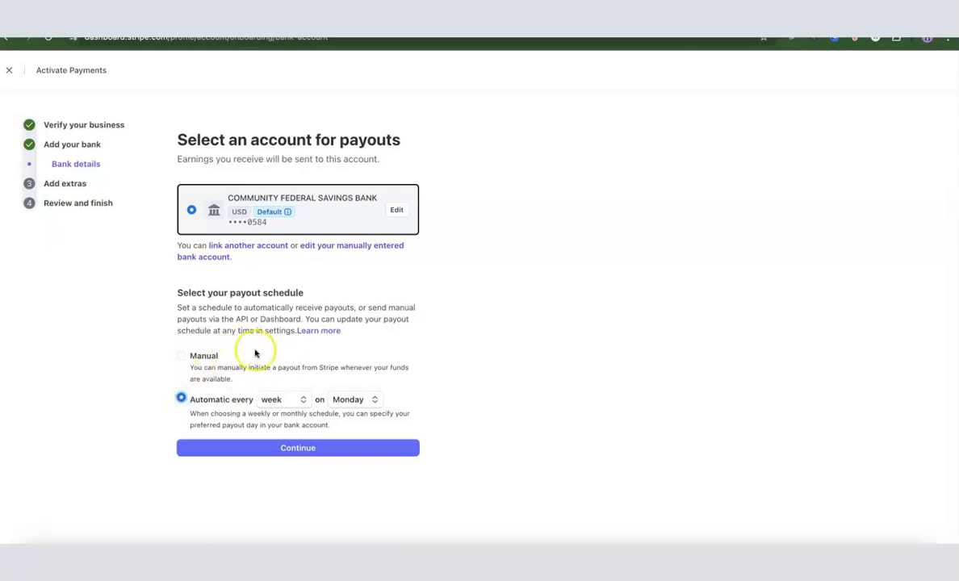
pyautogui.click(289, 448)
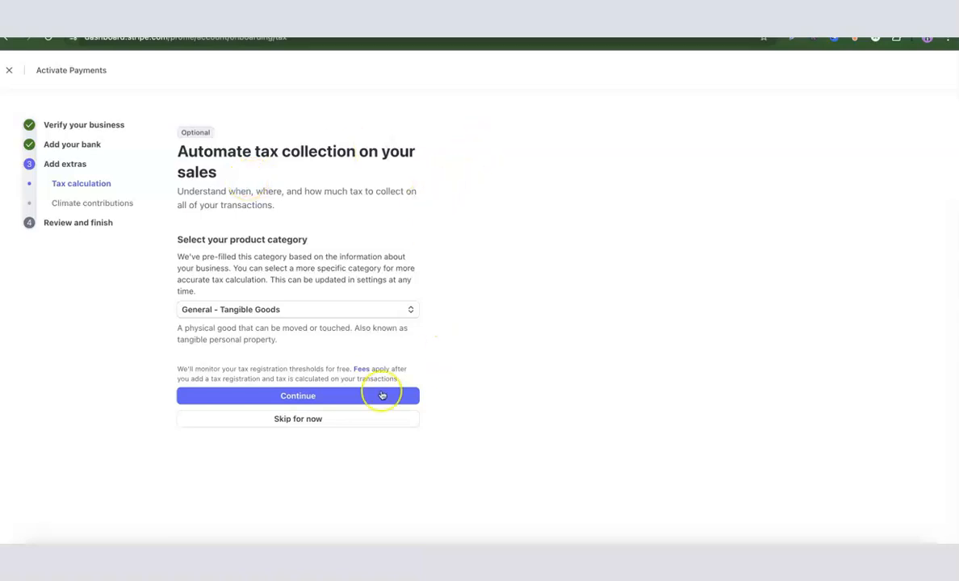
pyautogui.click(305, 421)
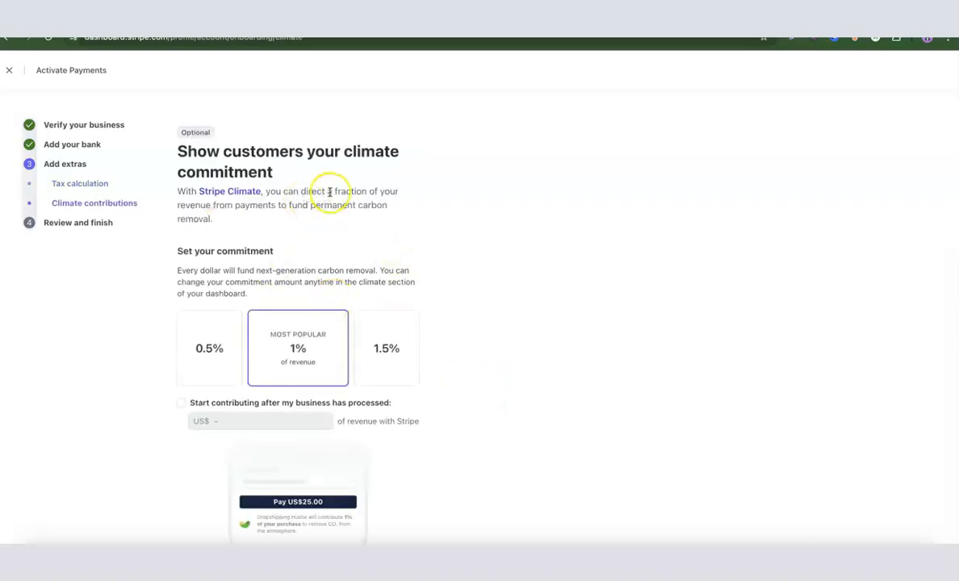
# Decline the optional Stripe Climate contribution, and review the business, public, ownership, payout and extras details in the activation summary.
pyautogui.scroll(-2, 391, 188)
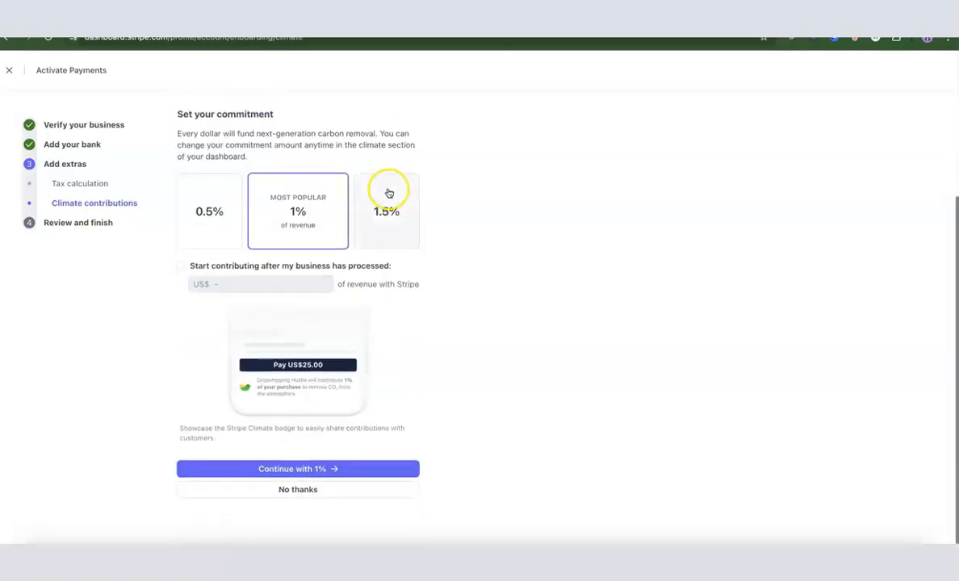
pyautogui.click(298, 490)
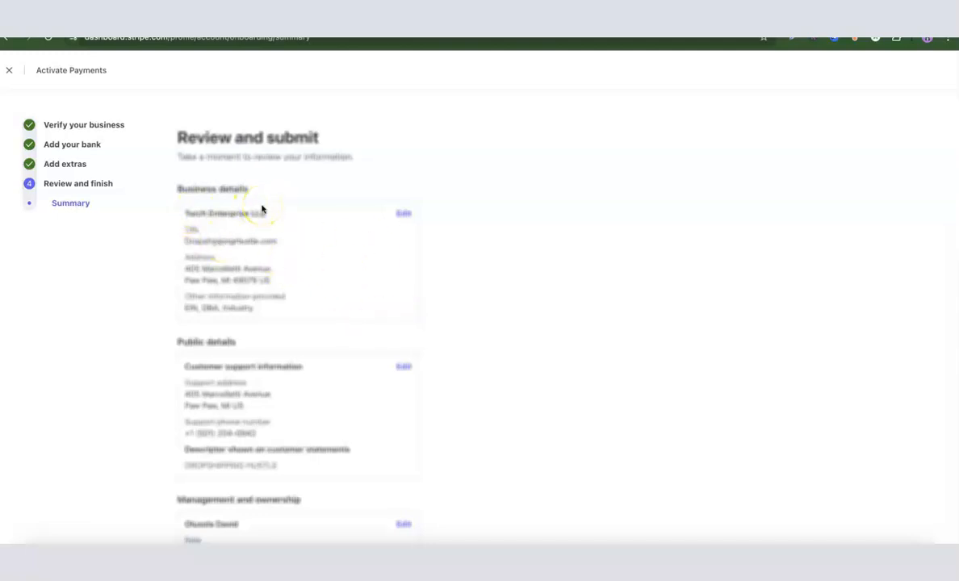
pyautogui.scroll(-3, 261, 209)
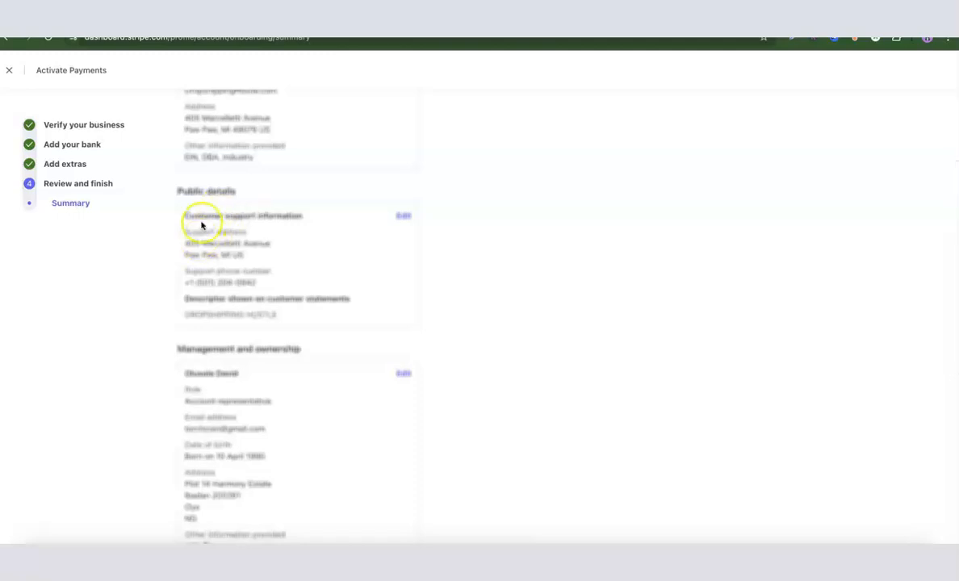
pyautogui.scroll(-2, 201, 226)
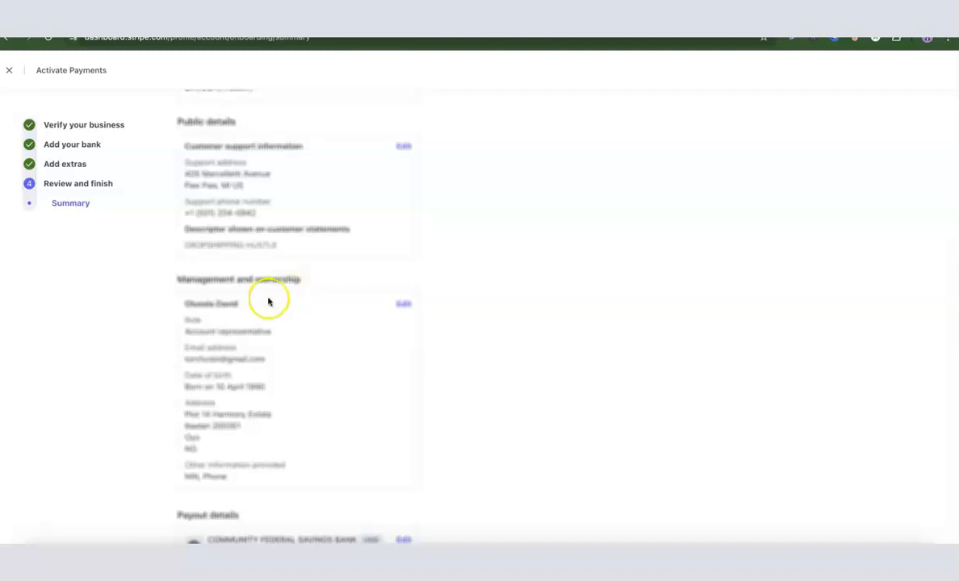
pyautogui.scroll(-4, 266, 273)
pyautogui.scroll(-2, 267, 273)
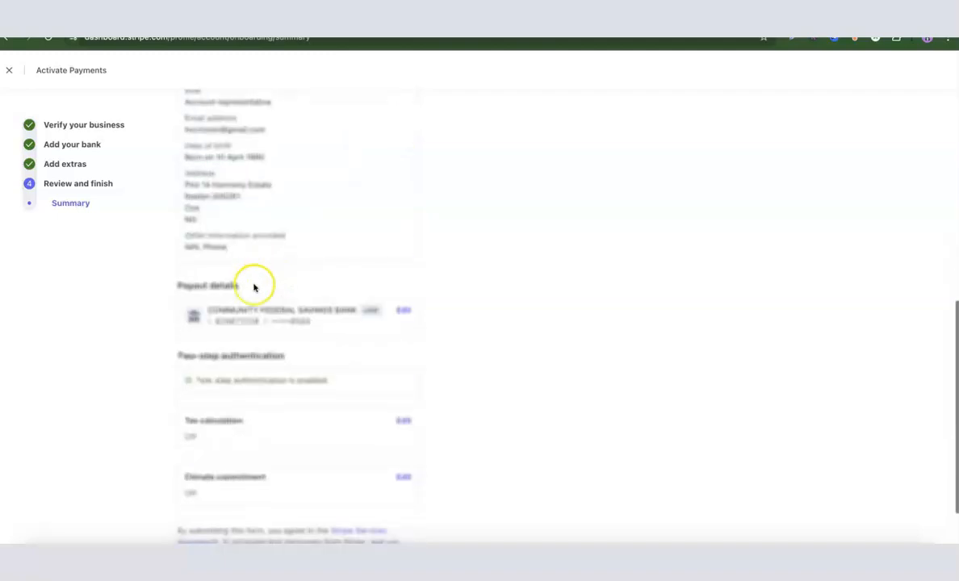
pyautogui.scroll(-2, 223, 294)
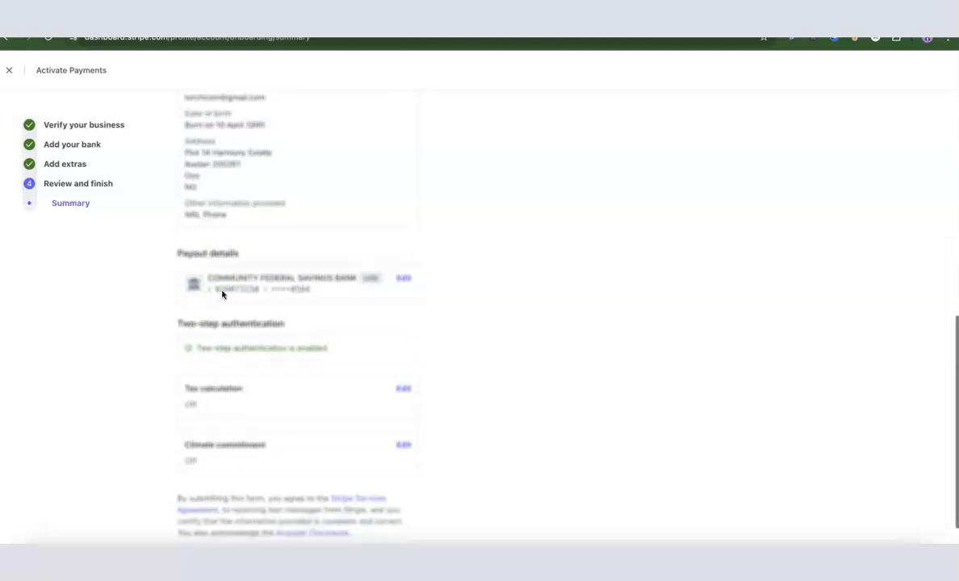